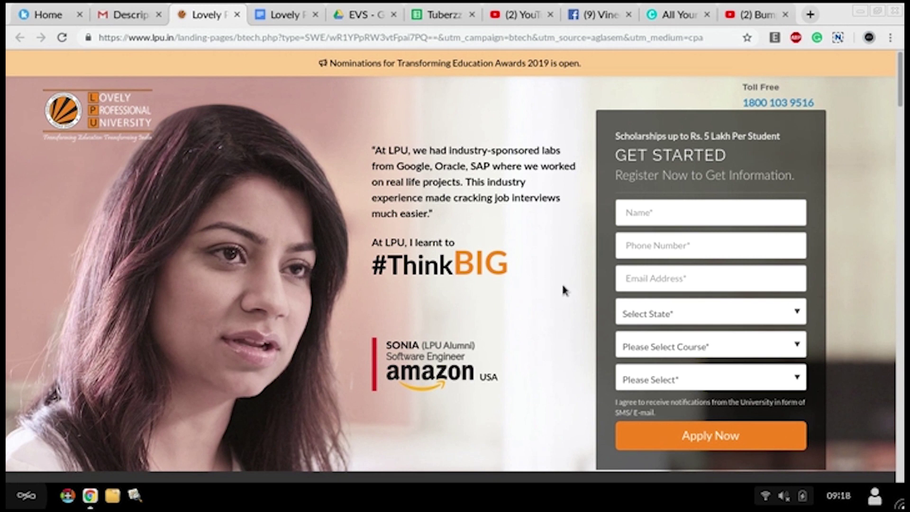
Step: Fill the applicant's name, phone and e-mail from saved autofill details
{"action": "left_click", "coordinate": [666, 199]}
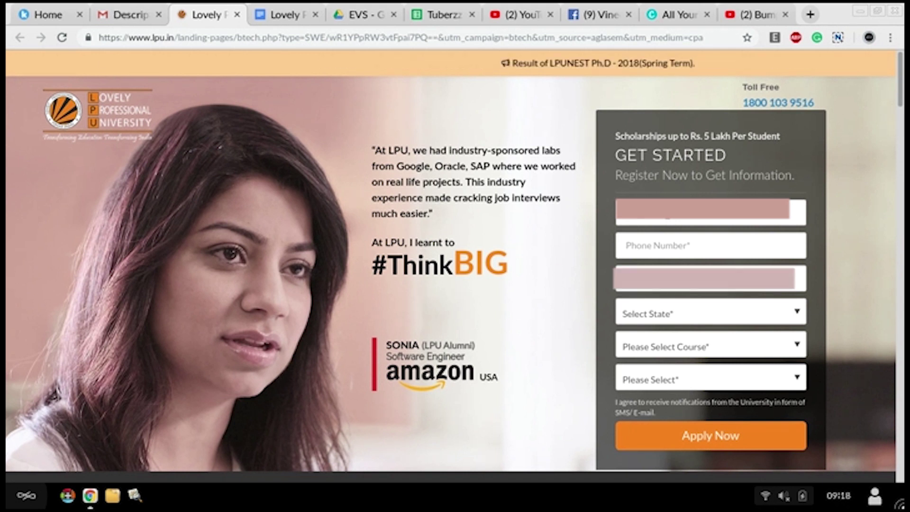
{"action": "left_click", "coordinate": [669, 239]}
{"action": "key", "text": "Down"}
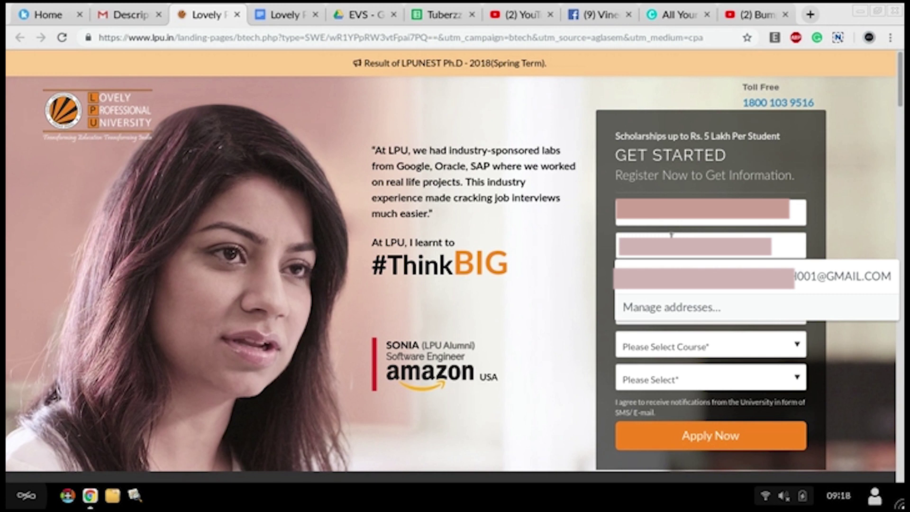
{"action": "key", "text": "Return"}
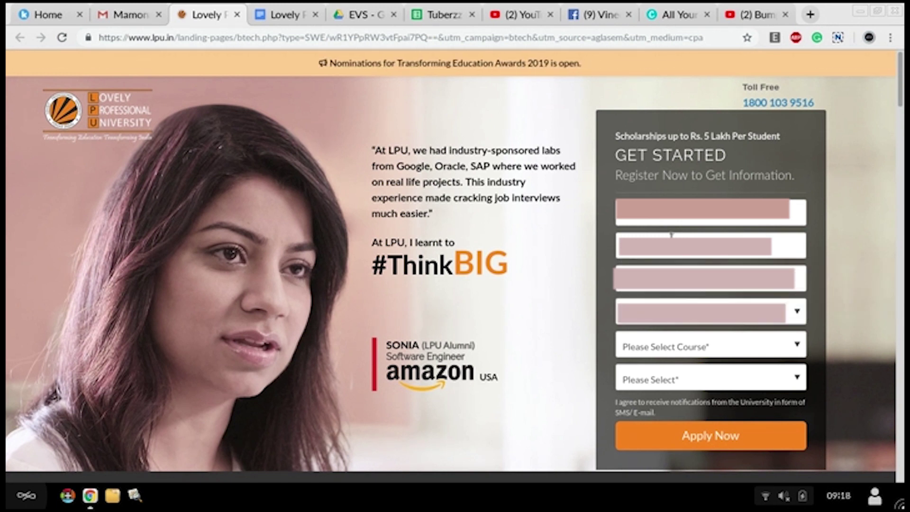
{"action": "key", "text": "Down"}
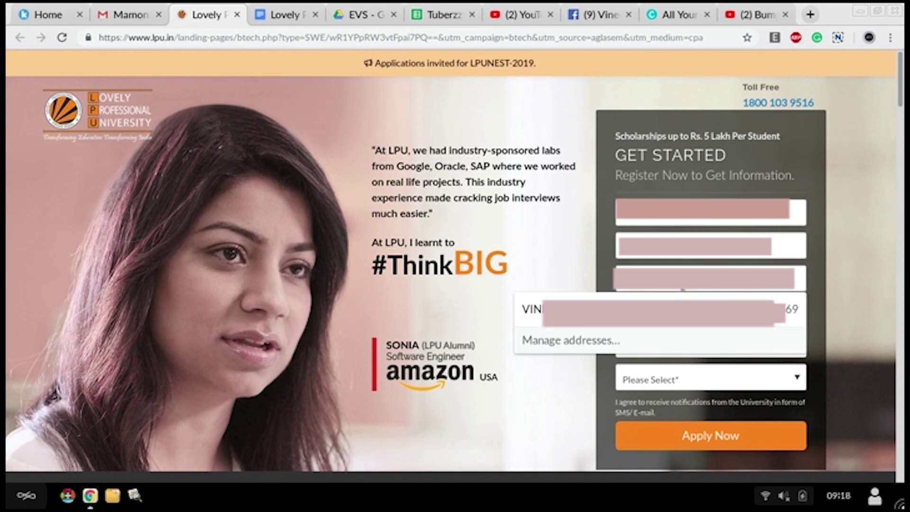
{"action": "key", "text": "Return"}
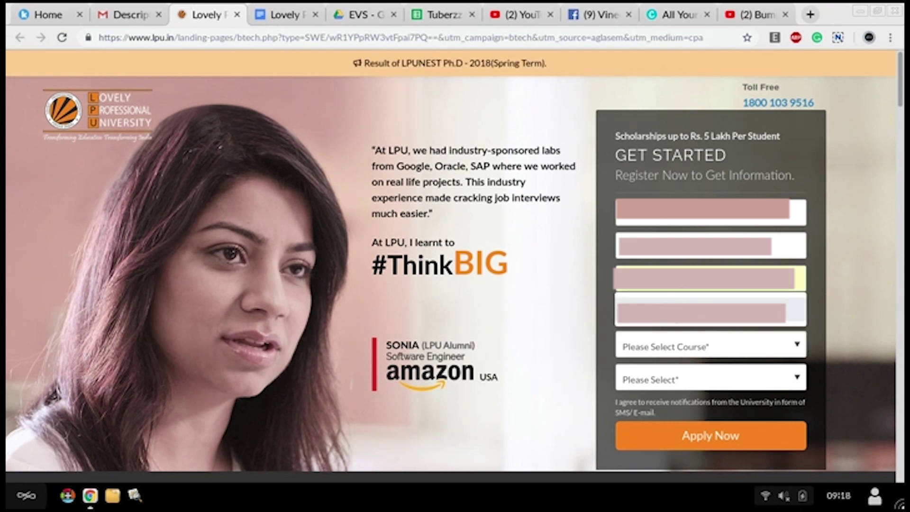
Step: Choose state Uttar Pradesh and course B.Tech., then submit the enquiry
{"action": "left_click", "coordinate": [673, 324]}
{"action": "key", "text": "u"}
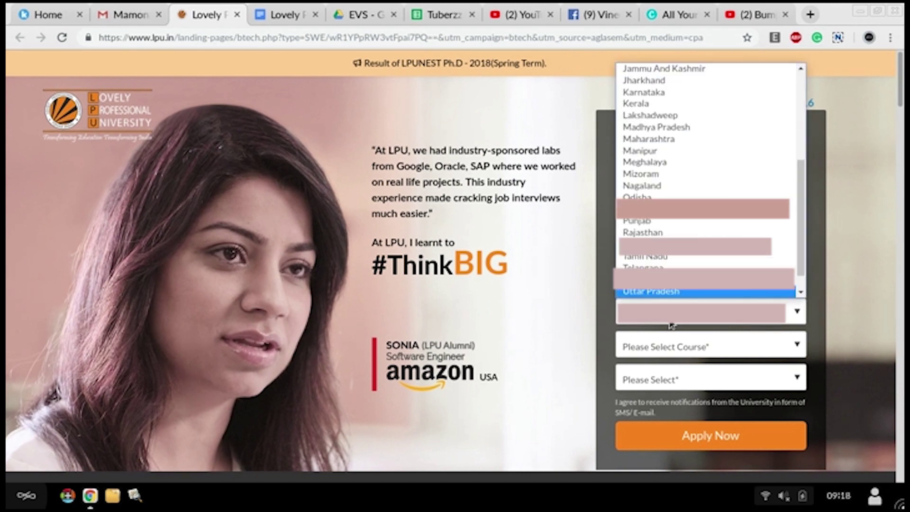
{"action": "left_click", "coordinate": [684, 293]}
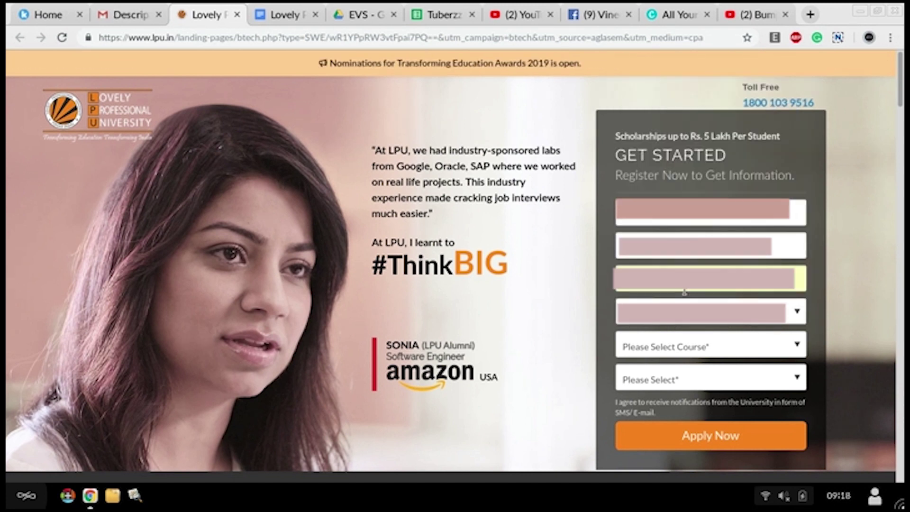
{"action": "left_click", "coordinate": [673, 349]}
{"action": "left_click", "coordinate": [665, 378]}
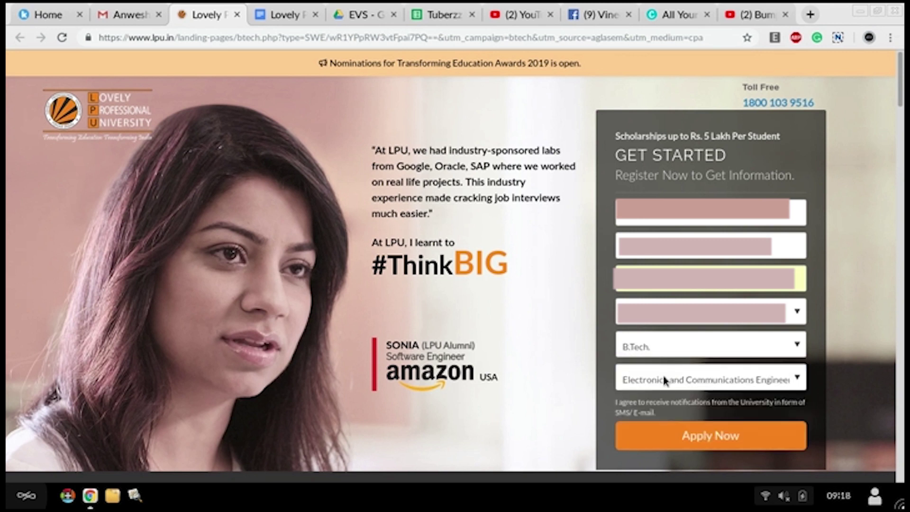
{"action": "left_click", "coordinate": [669, 442]}
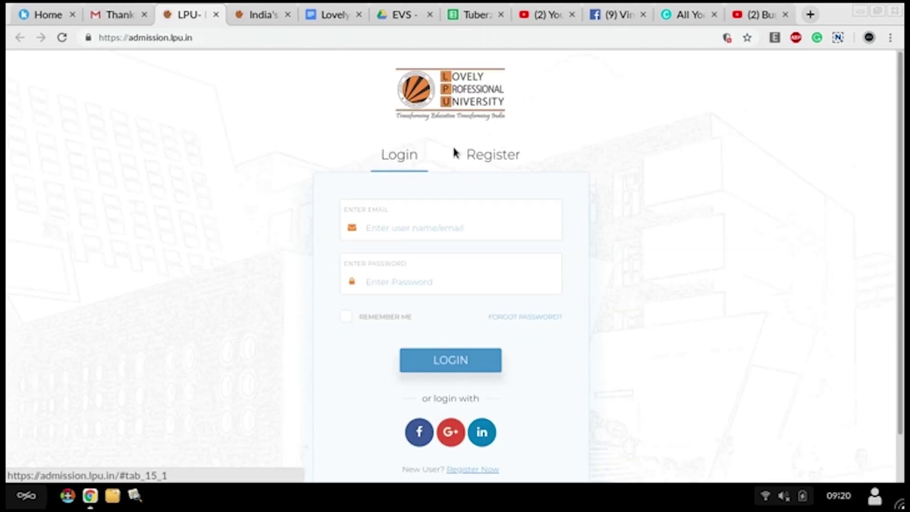
Step: Switch to the Register form and enter the email address and full name
{"action": "left_click", "coordinate": [493, 155]}
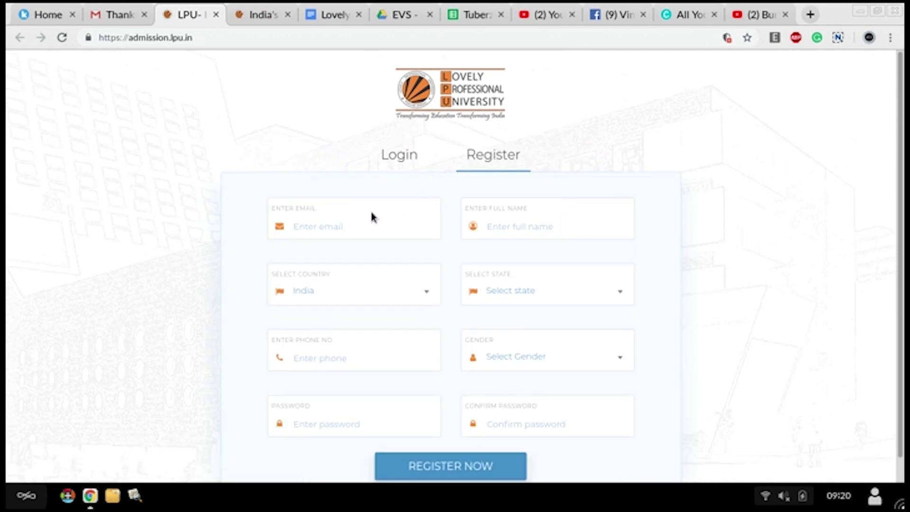
{"action": "left_click", "coordinate": [354, 226]}
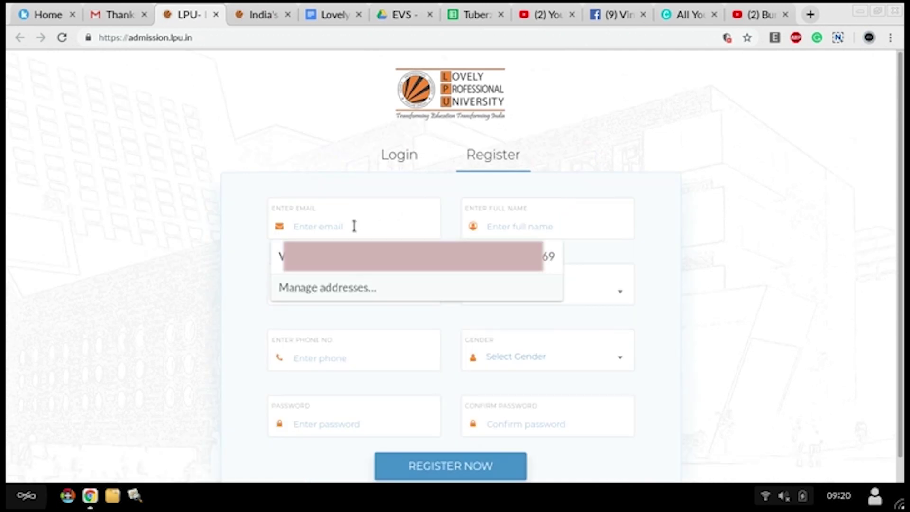
{"action": "type", "text": "v"}
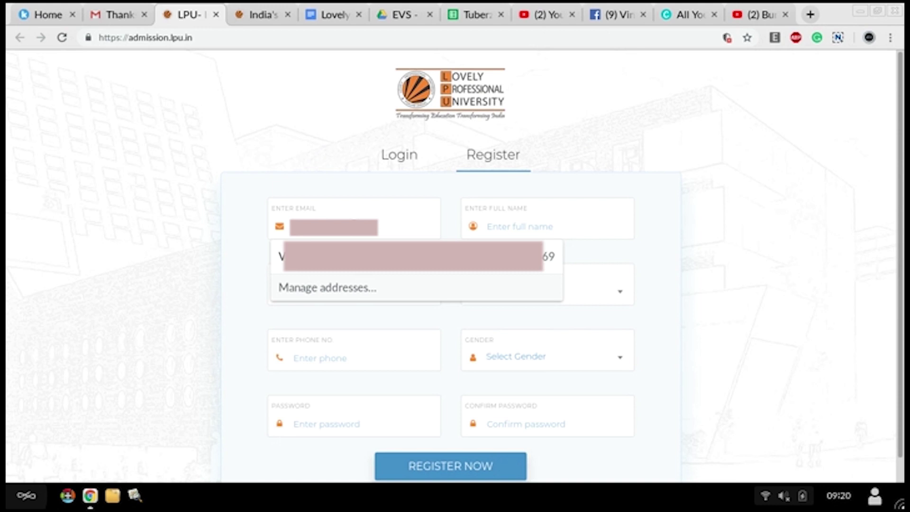
{"action": "key", "text": "Escape"}
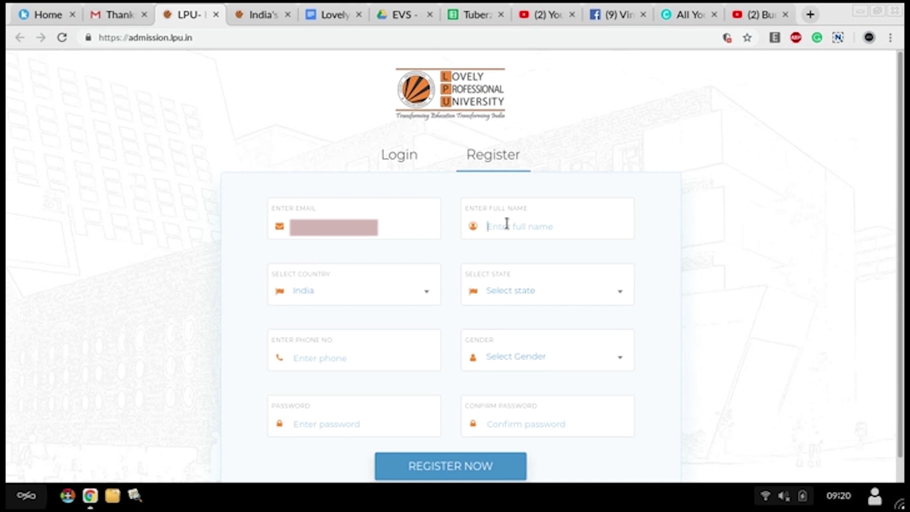
{"action": "type", "text": "V"}
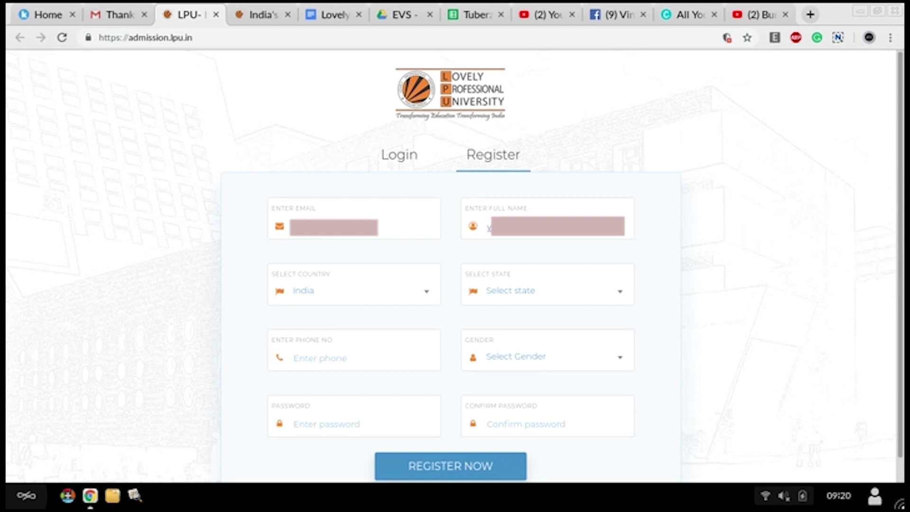
Step: Set state to Uttar Pradesh, fill in the phone number and choose gender Male
{"action": "left_click", "coordinate": [521, 296]}
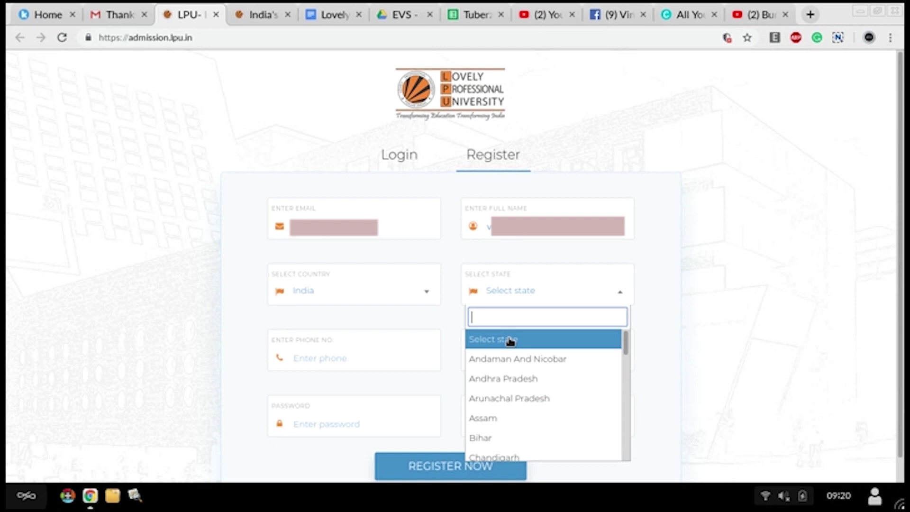
{"action": "type", "text": "u"}
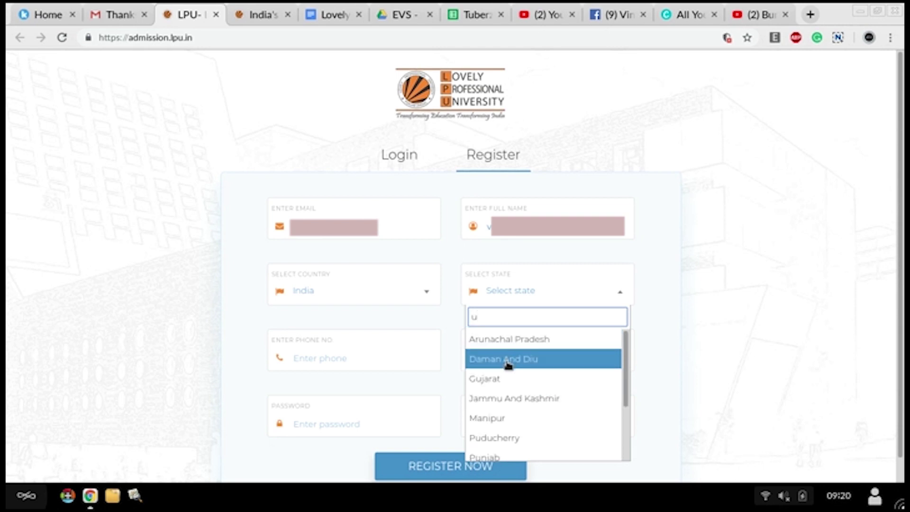
{"action": "type", "text": "tt"}
{"action": "left_click", "coordinate": [515, 339]}
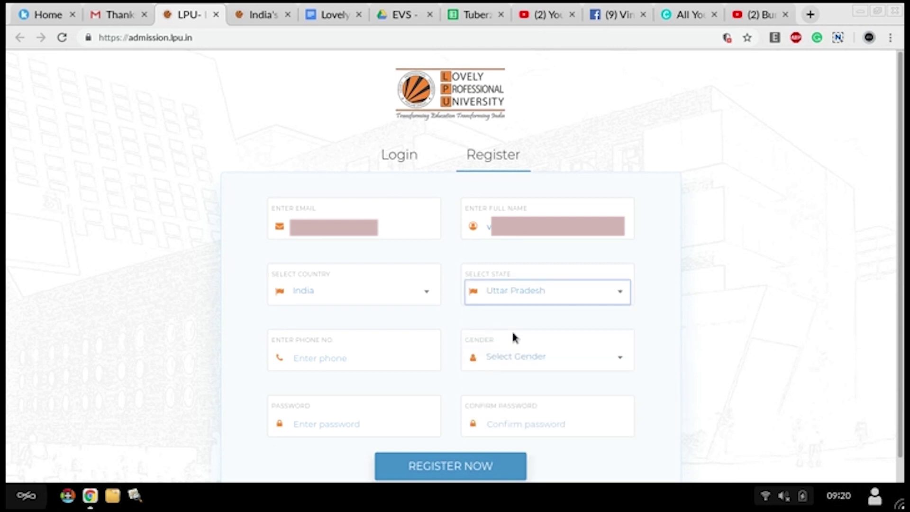
{"action": "left_click", "coordinate": [376, 357]}
{"action": "key", "text": "Escape"}
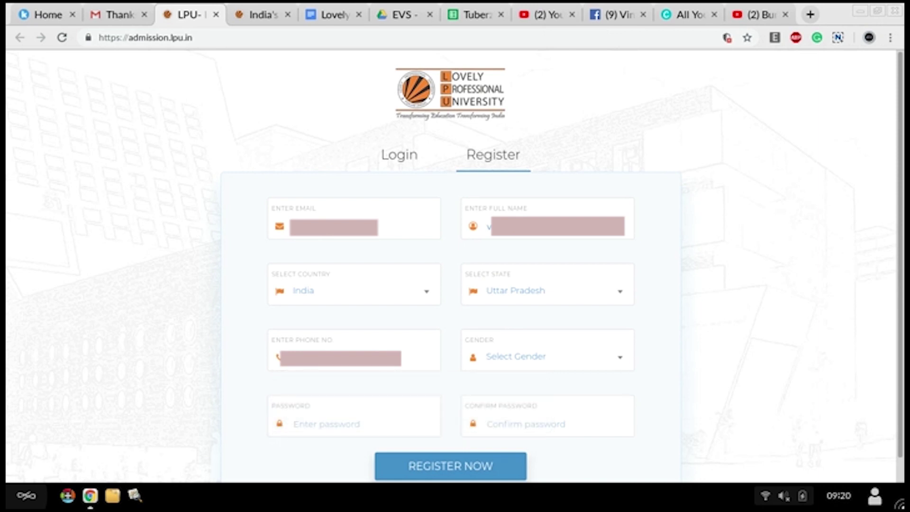
{"action": "left_click", "coordinate": [511, 359]}
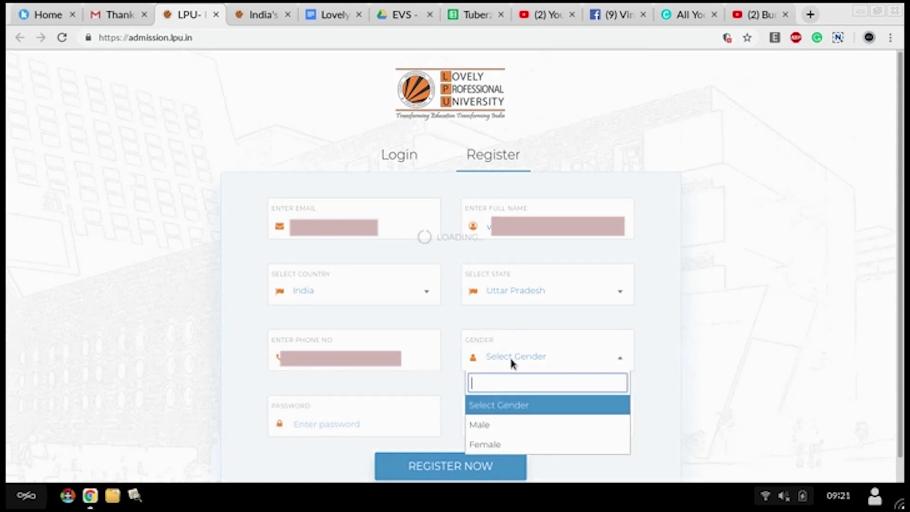
{"action": "left_click", "coordinate": [503, 425]}
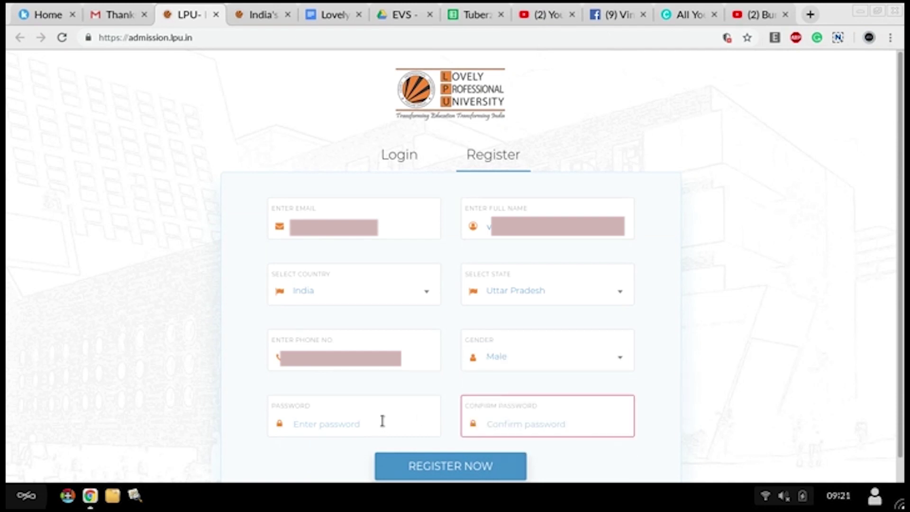
Step: Enter the account password and a matching confirmation password
{"action": "left_click", "coordinate": [382, 421]}
{"action": "type", "text": "•••••••••••••"}
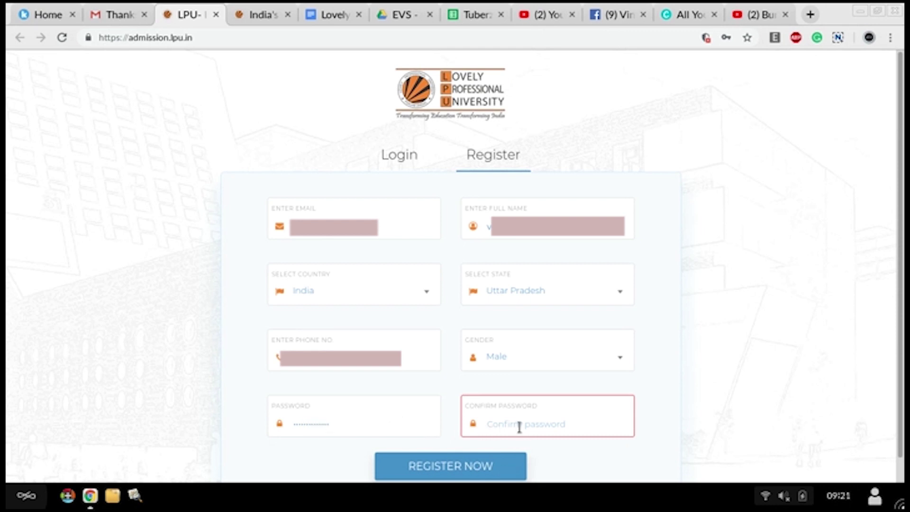
{"action": "left_click", "coordinate": [519, 426]}
{"action": "type", "text": "•"}
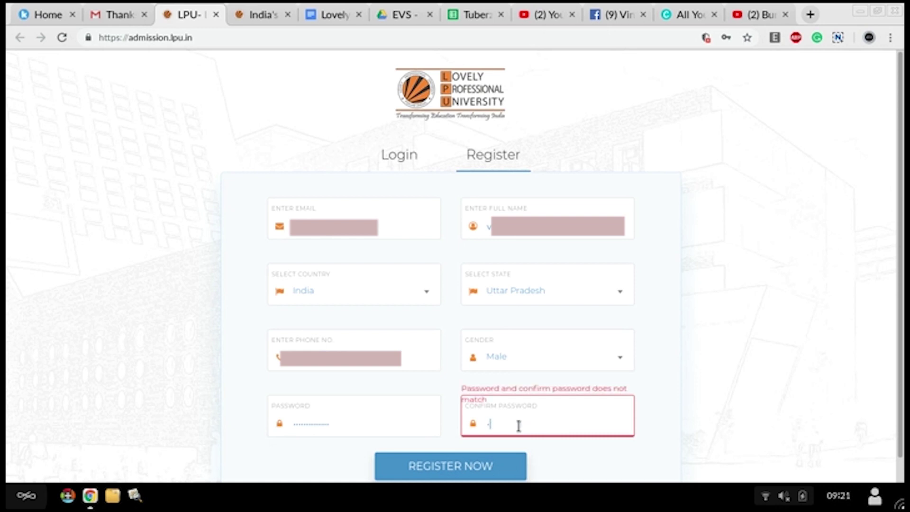
{"action": "type", "text": "•••••••••••••"}
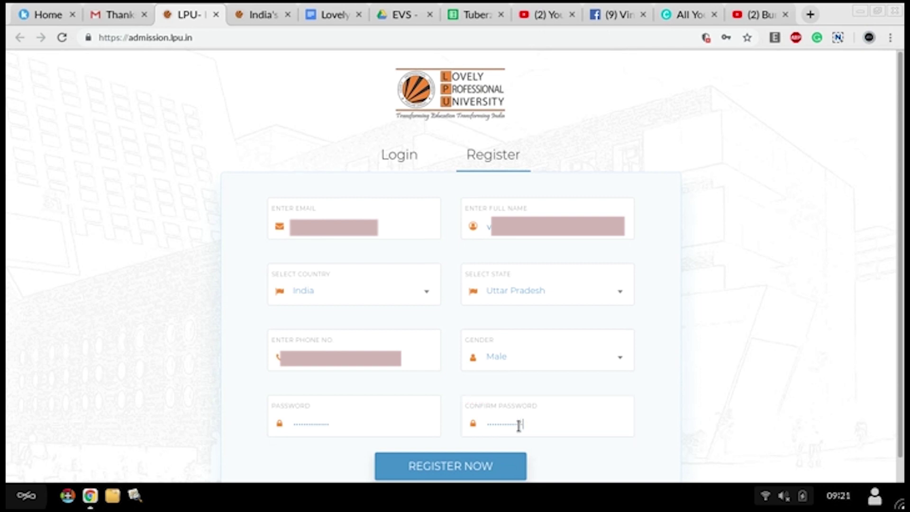
Step: Submit the registration, verify it with the one-time password, and acknowledge the signup message
{"action": "left_click", "coordinate": [488, 462]}
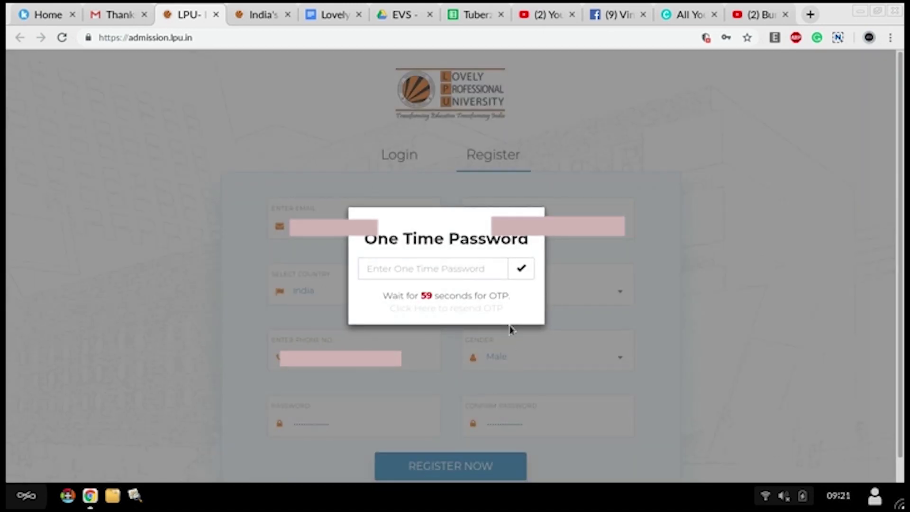
{"action": "left_click", "coordinate": [368, 266]}
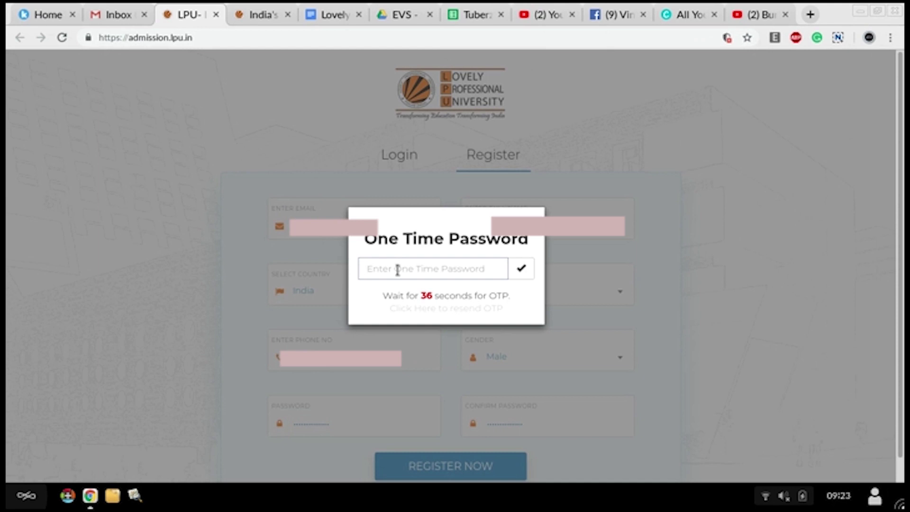
{"action": "type", "text": "12"}
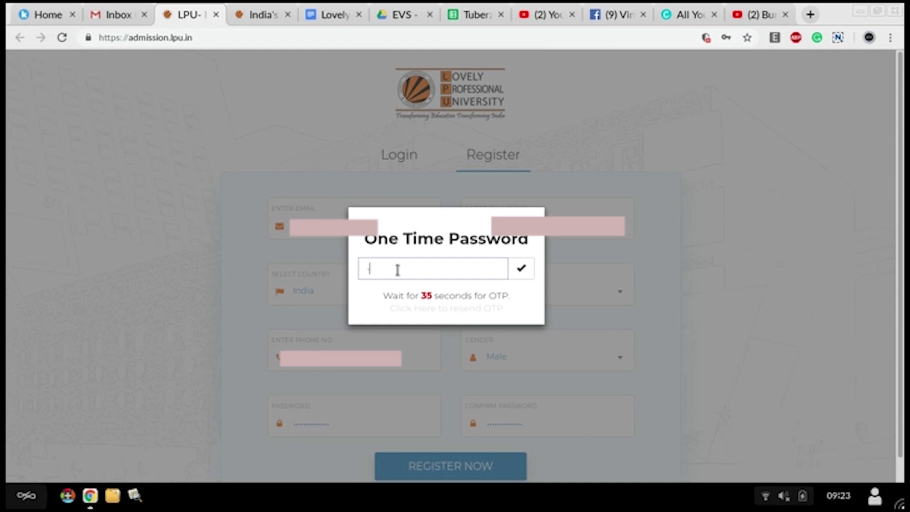
{"action": "type", "text": "3456"}
{"action": "left_click", "coordinate": [524, 270]}
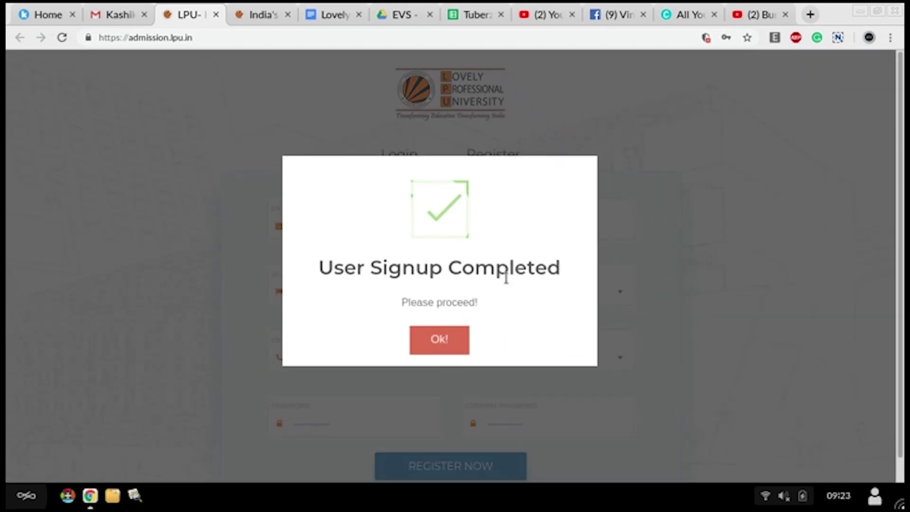
{"action": "left_click", "coordinate": [433, 351]}
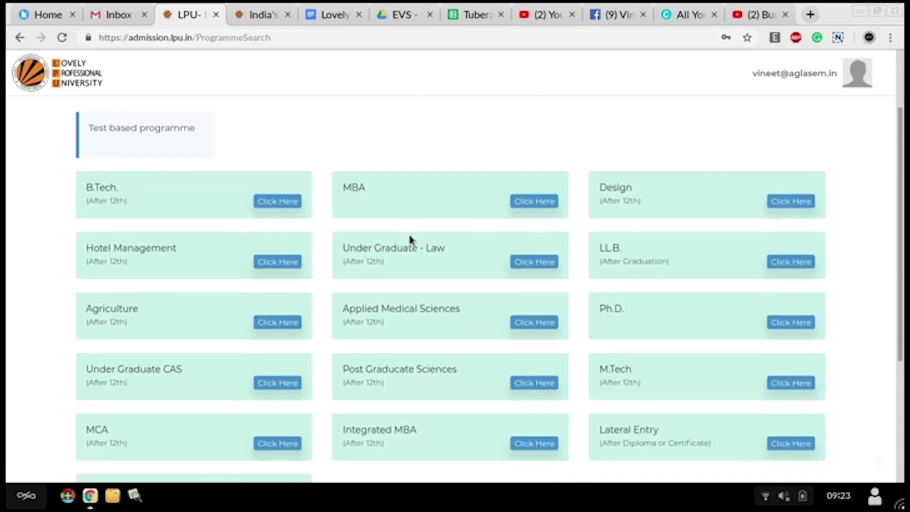
Step: Select the B.Tech (After 12th) programme and confirm it with Continue
{"action": "scroll", "coordinate": [412, 240], "scroll_direction": "down", "scroll_amount": 1}
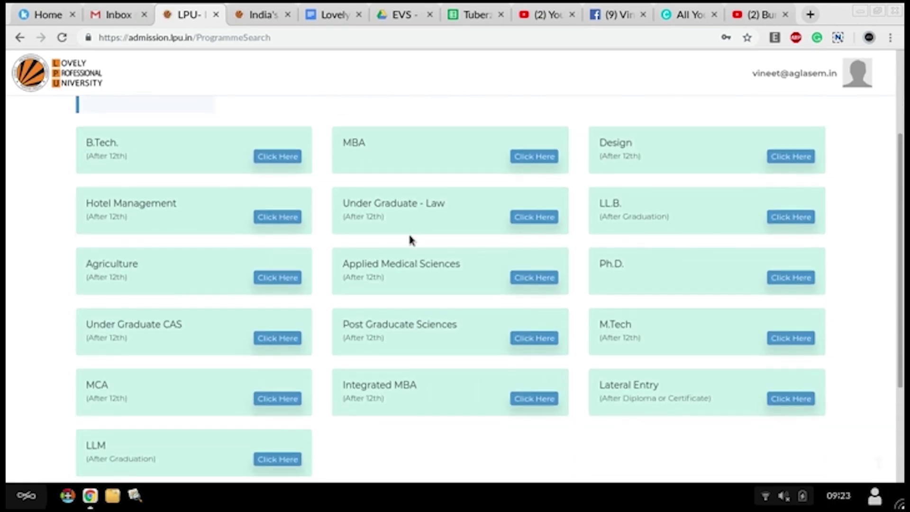
{"action": "scroll", "coordinate": [411, 240], "scroll_direction": "up", "scroll_amount": 1}
{"action": "scroll", "coordinate": [411, 240], "scroll_direction": "down", "scroll_amount": 2}
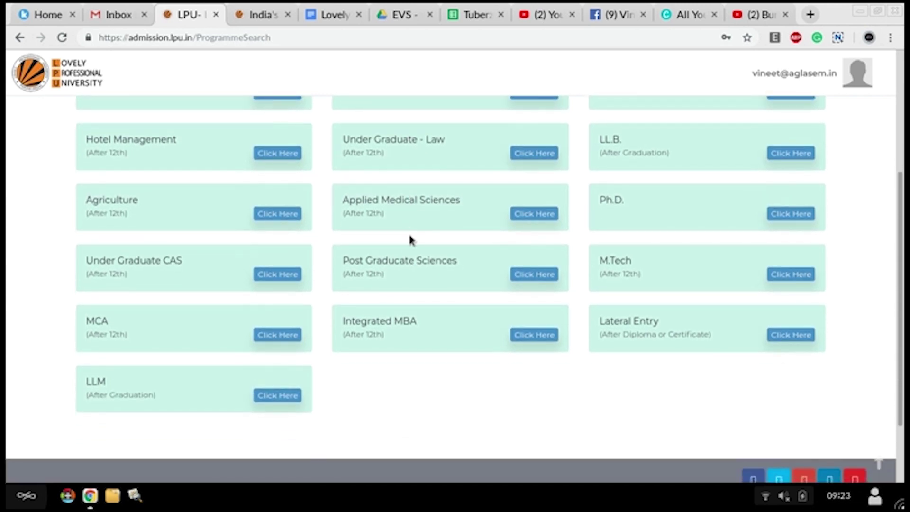
{"action": "scroll", "coordinate": [411, 240], "scroll_direction": "up", "scroll_amount": 2}
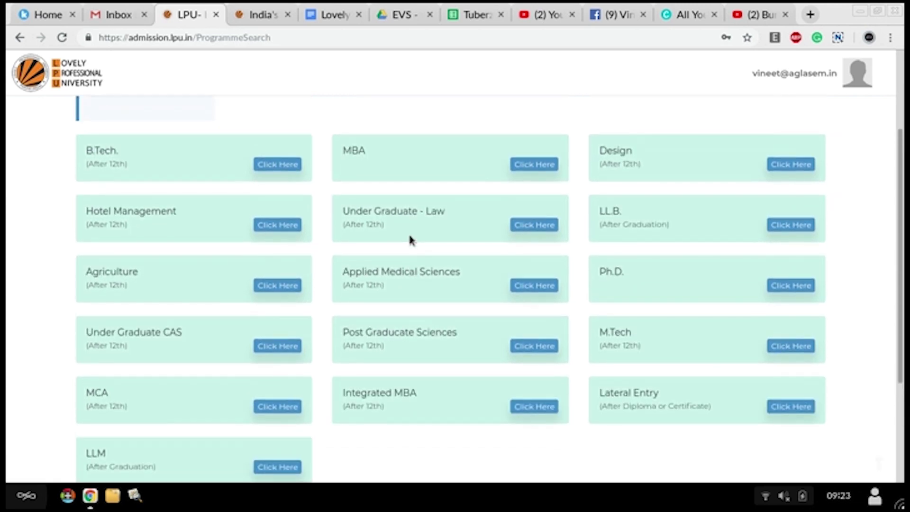
{"action": "left_click", "coordinate": [278, 165]}
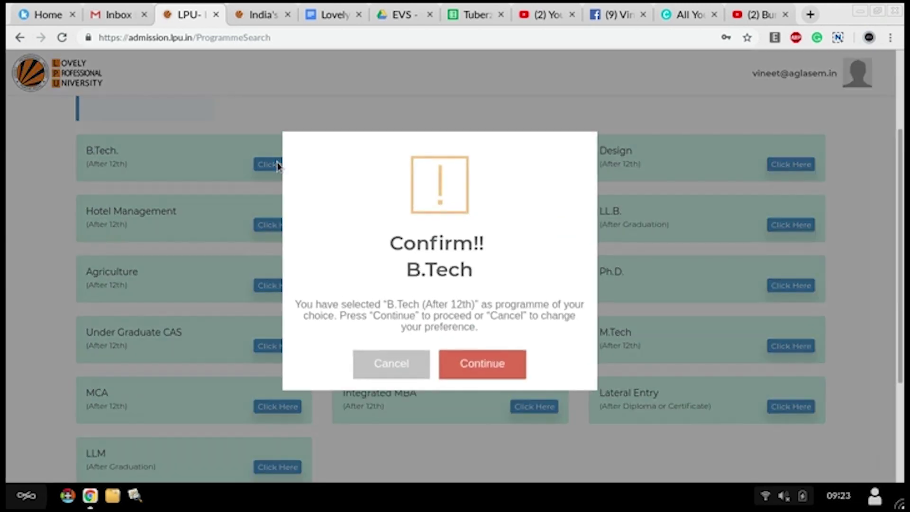
{"action": "left_click", "coordinate": [481, 371]}
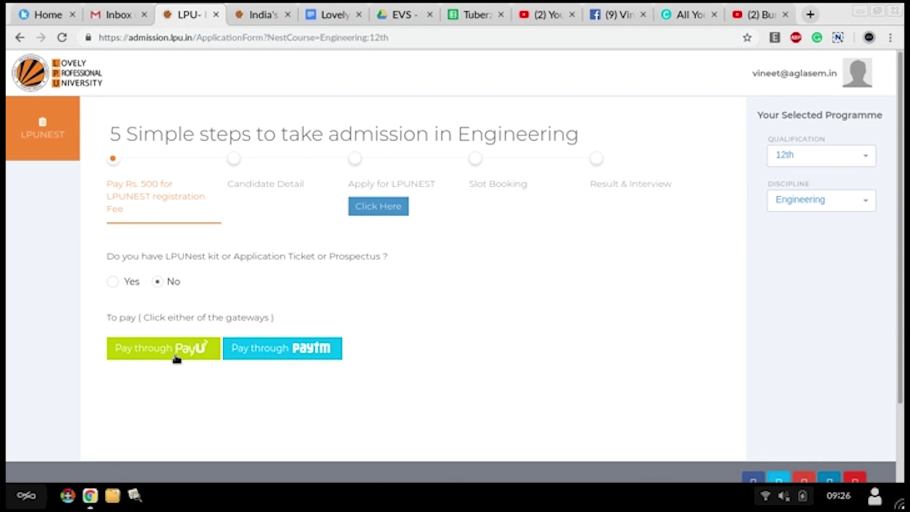
Step: Pay the Rs. 500 fee via PayU, entering cardholder name and card expiry month and year
{"action": "left_click", "coordinate": [198, 355]}
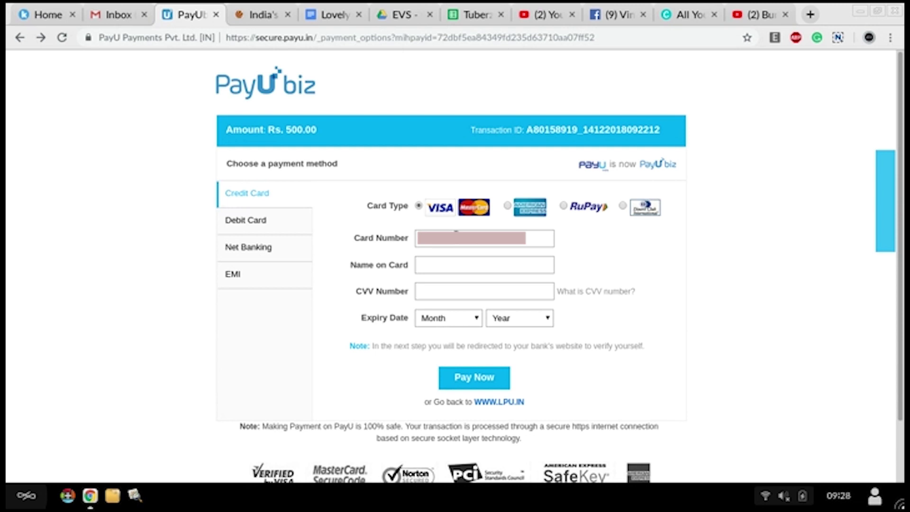
{"action": "left_click", "coordinate": [460, 273]}
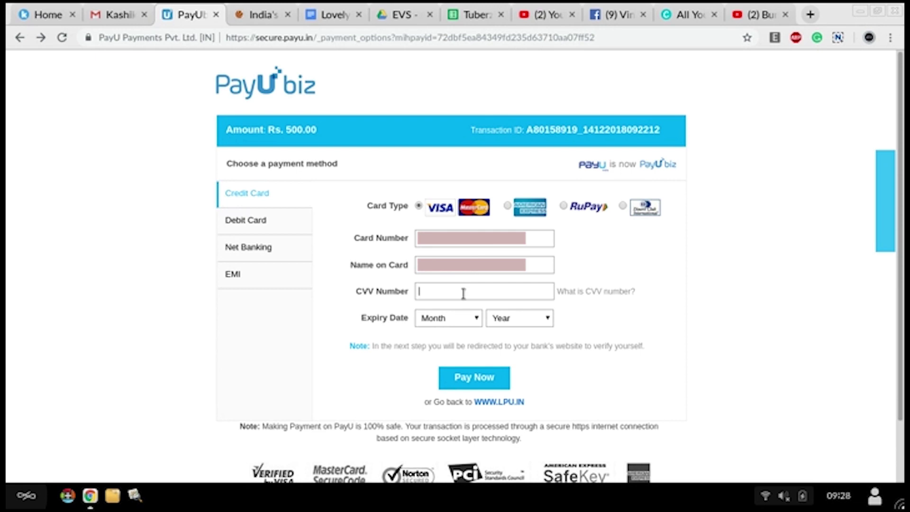
{"action": "type", "text": "***"}
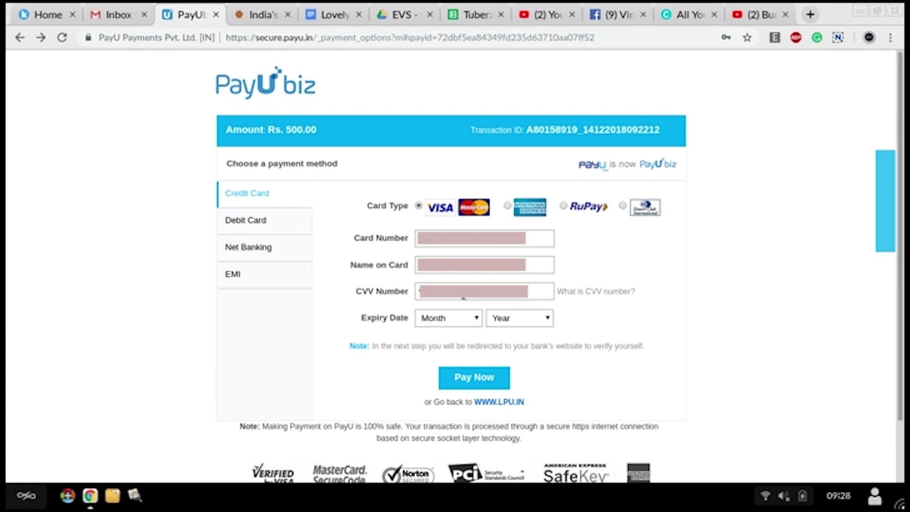
{"action": "left_click", "coordinate": [465, 318]}
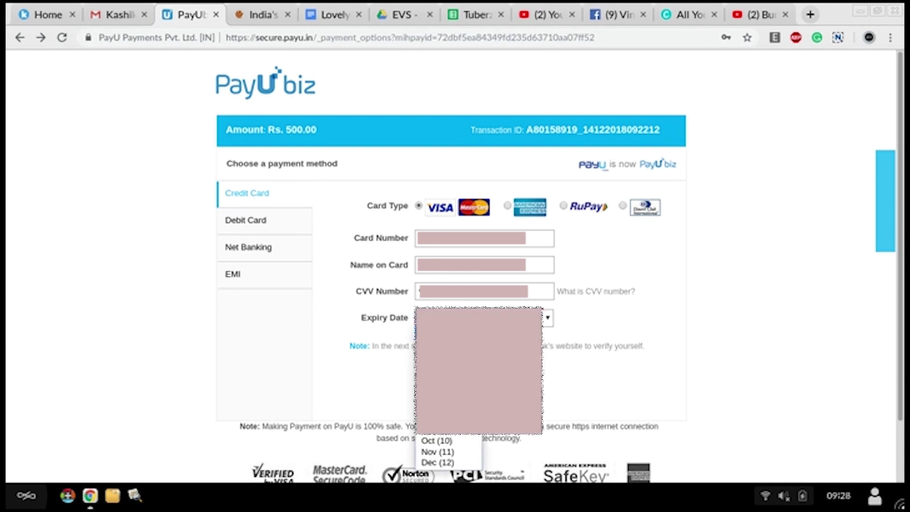
{"action": "key", "text": "Return"}
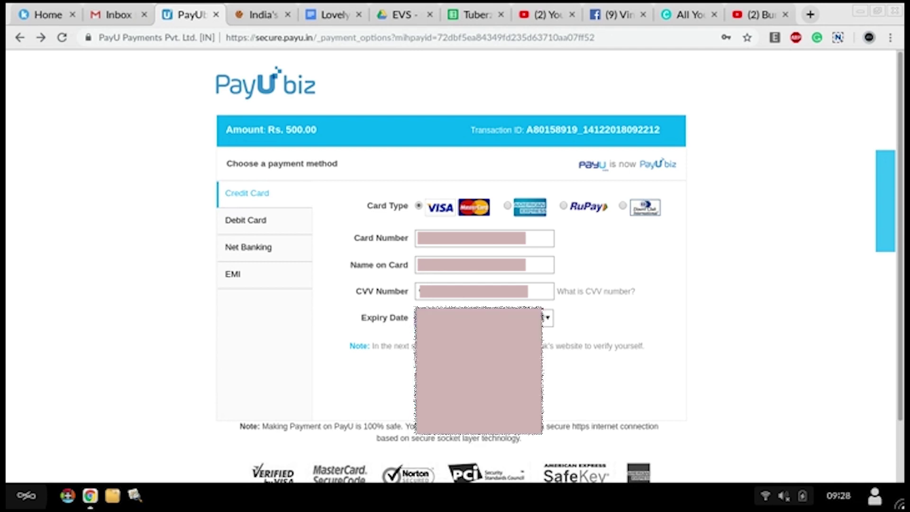
{"action": "left_click", "coordinate": [545, 317]}
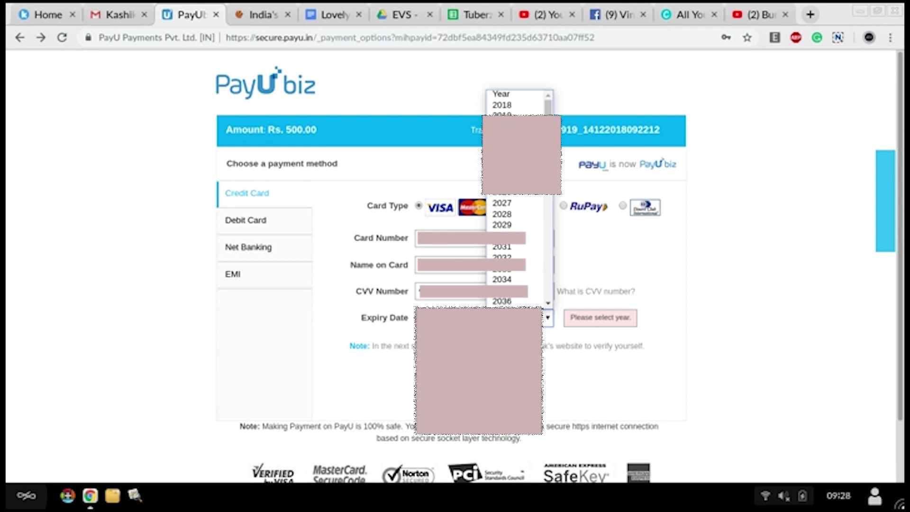
{"action": "left_click", "coordinate": [524, 167]}
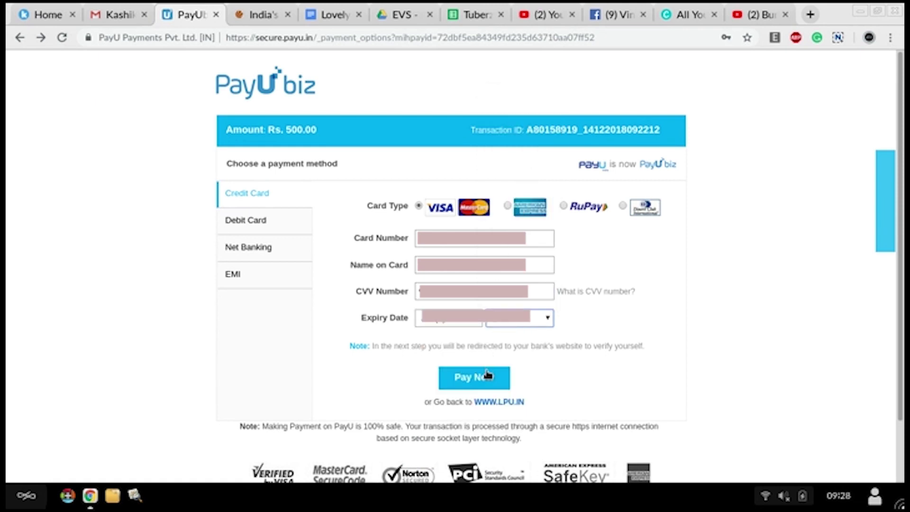
{"action": "left_click", "coordinate": [478, 387]}
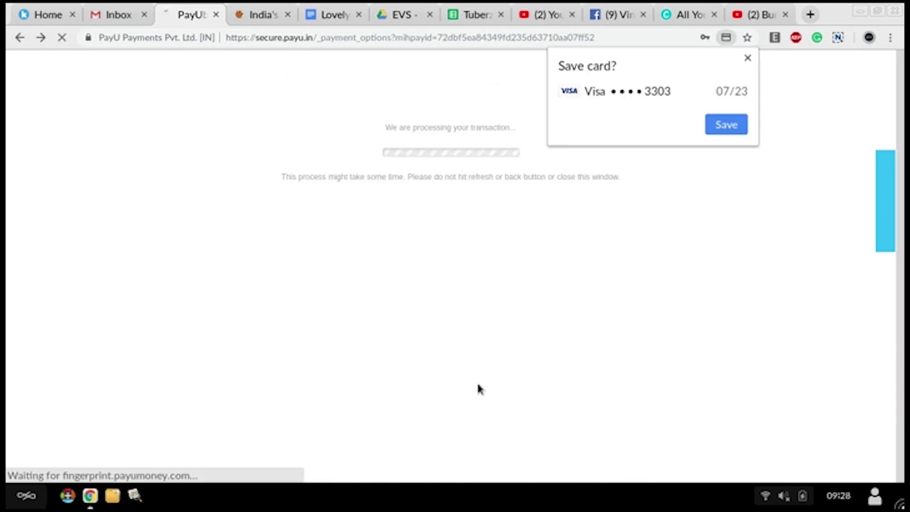
Step: Decline saving the card and verify payment with a single OTP sent to the registered mobile
{"action": "left_click", "coordinate": [747, 59]}
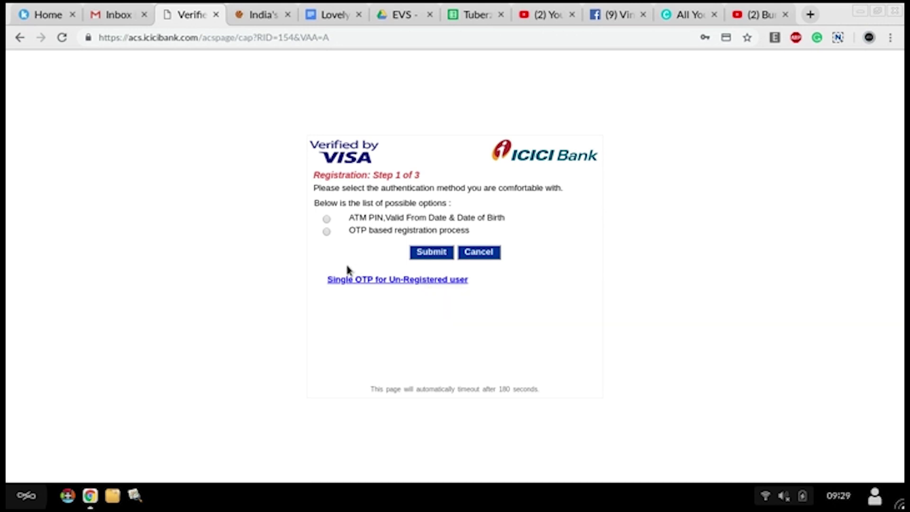
{"action": "left_click", "coordinate": [394, 280]}
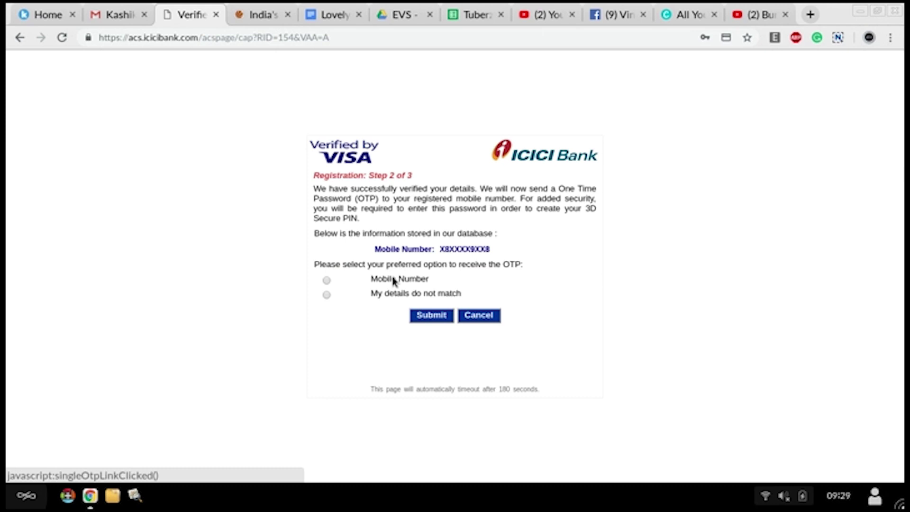
{"action": "left_click", "coordinate": [327, 281]}
{"action": "left_click", "coordinate": [427, 321]}
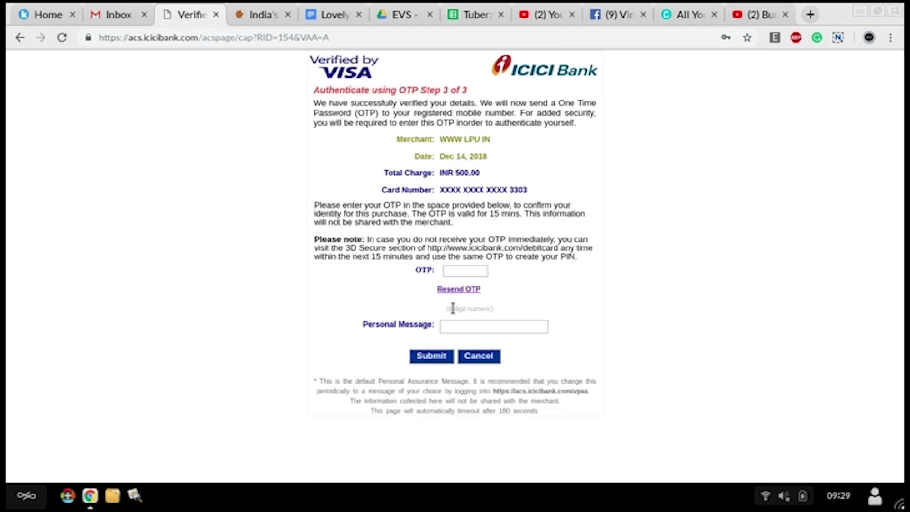
{"action": "left_click", "coordinate": [468, 271]}
{"action": "type", "text": "••••"}
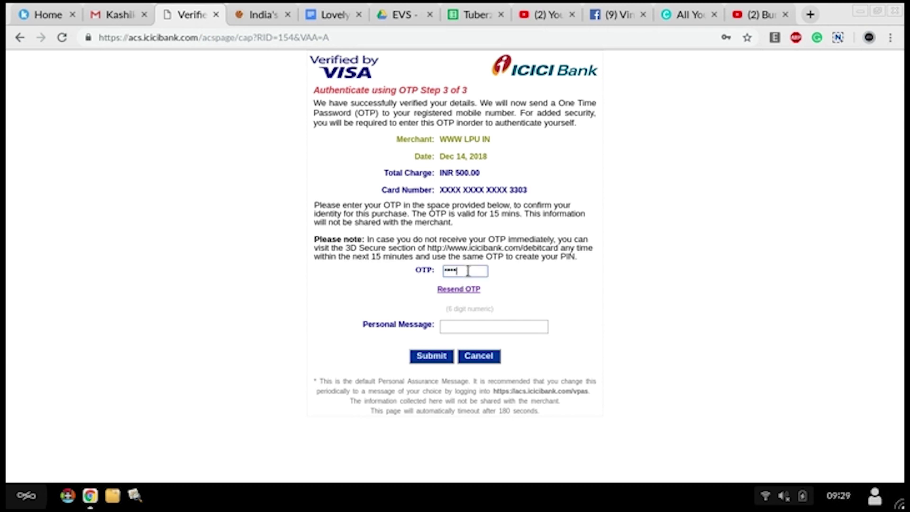
{"action": "type", "text": "••"}
{"action": "left_click", "coordinate": [441, 357]}
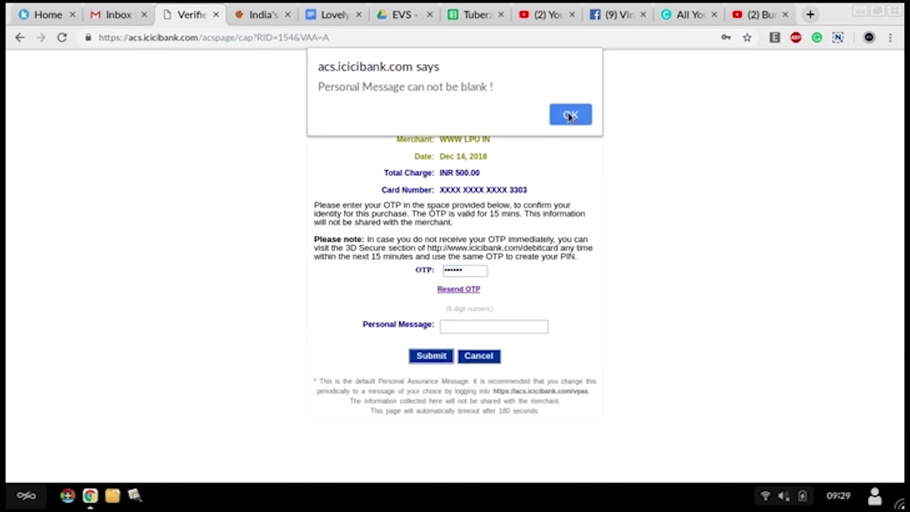
Step: Add the personal message 'card' and submit the verification
{"action": "left_click", "coordinate": [571, 115]}
{"action": "left_click", "coordinate": [487, 326]}
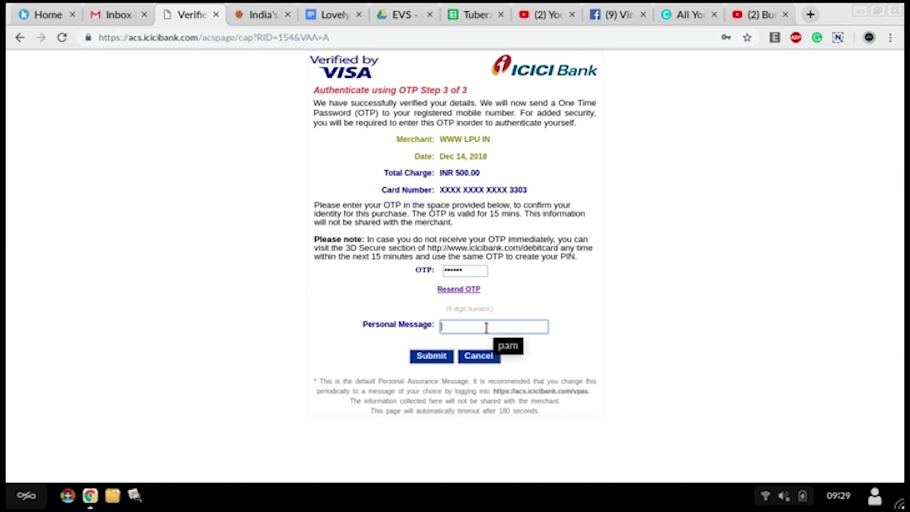
{"action": "type", "text": "card"}
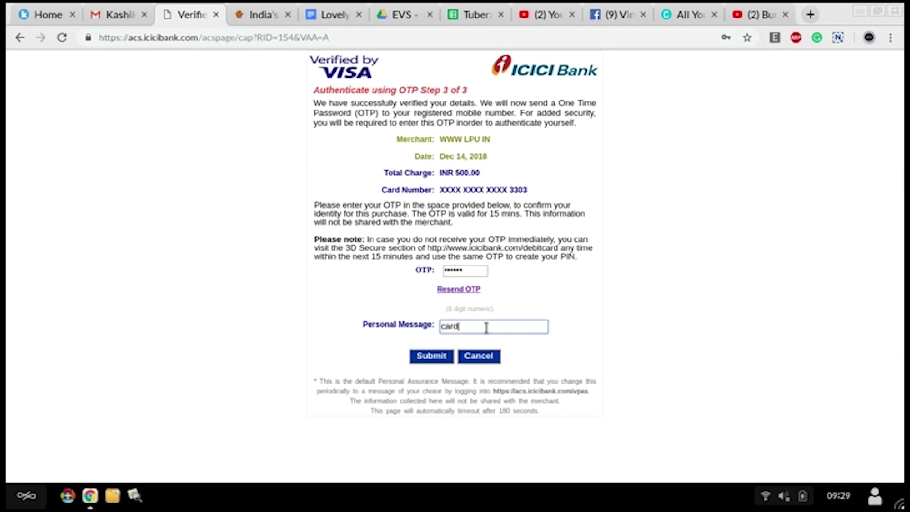
{"action": "left_click", "coordinate": [425, 361]}
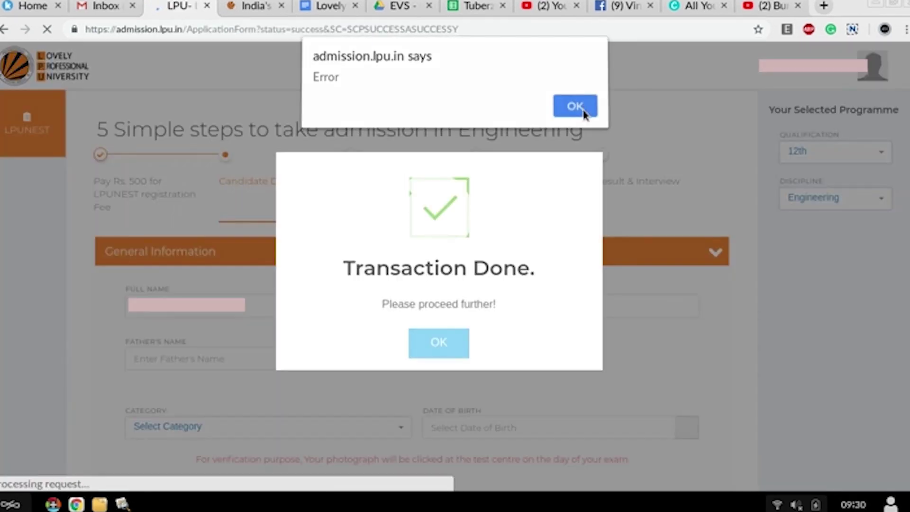
Step: Dismiss the post-payment notices and set the category to General/OC
{"action": "left_click", "coordinate": [578, 106]}
{"action": "left_click", "coordinate": [439, 341]}
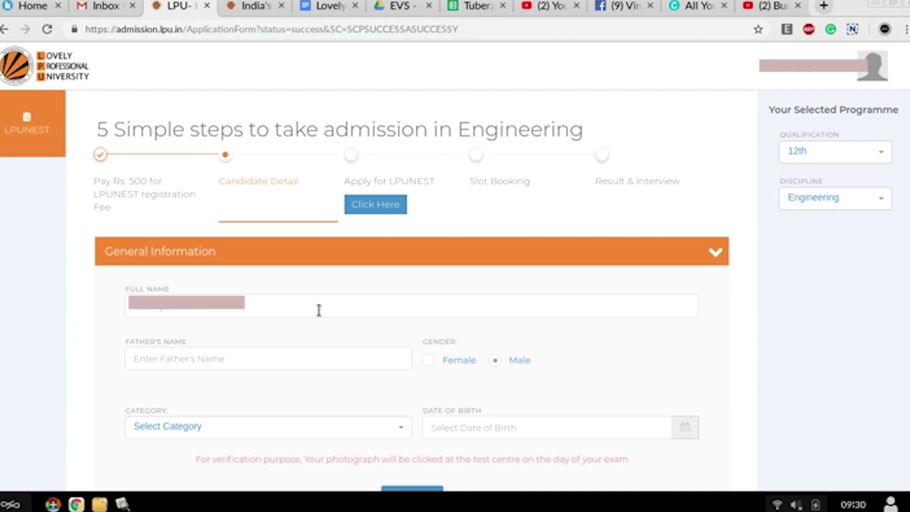
{"action": "scroll", "coordinate": [319, 310], "scroll_direction": "down", "scroll_amount": 1}
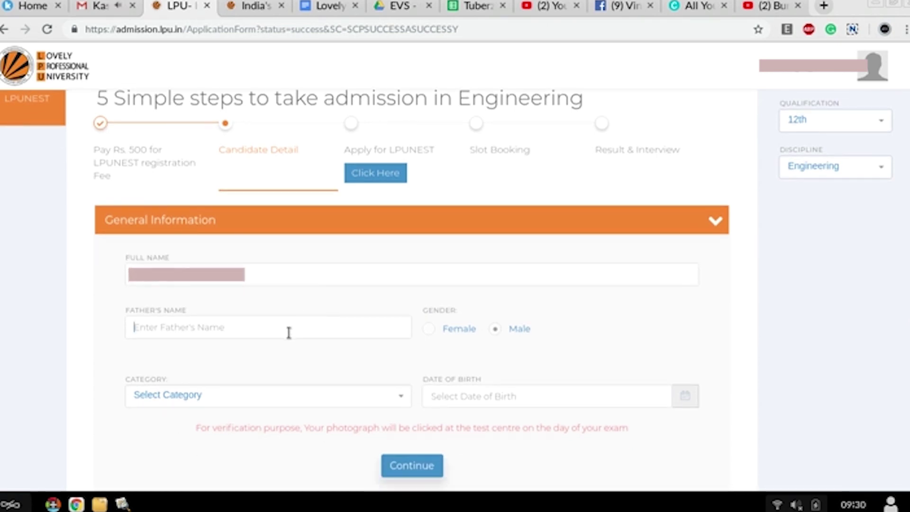
{"action": "type", "text": "Ug"}
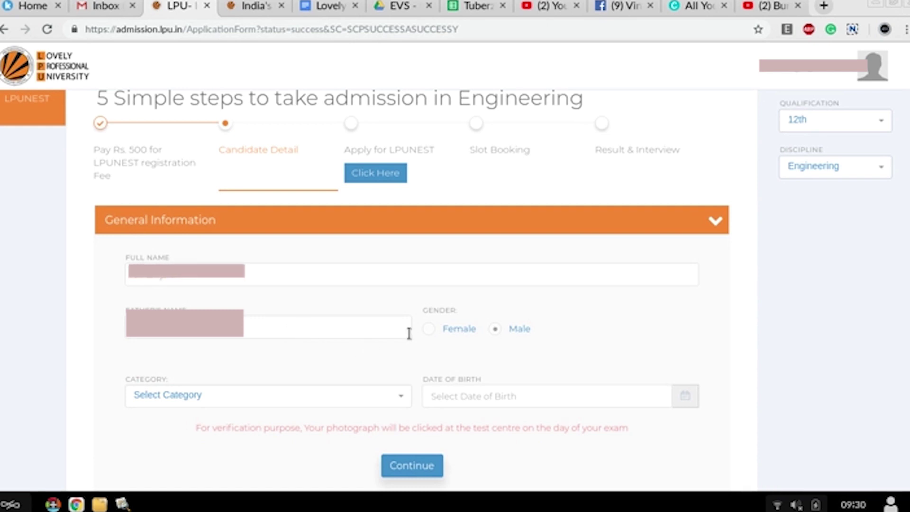
{"action": "left_click", "coordinate": [294, 401]}
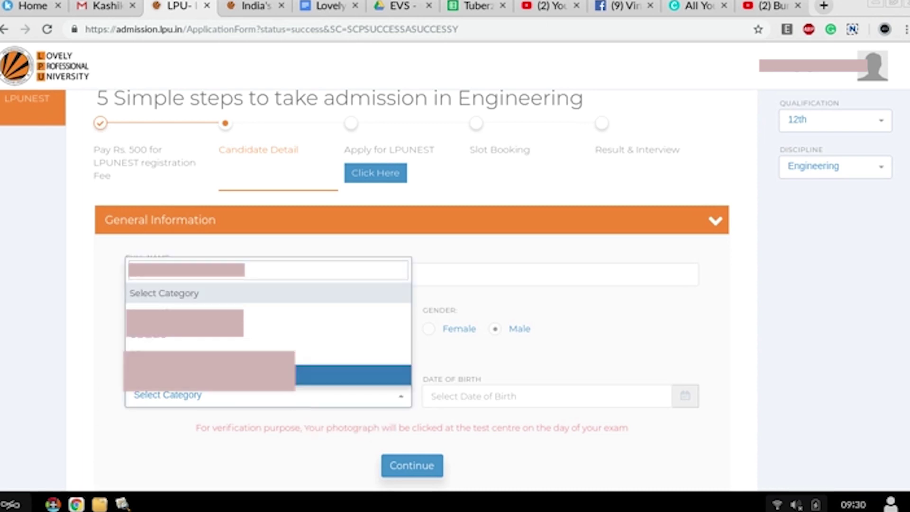
{"action": "left_click", "coordinate": [280, 319]}
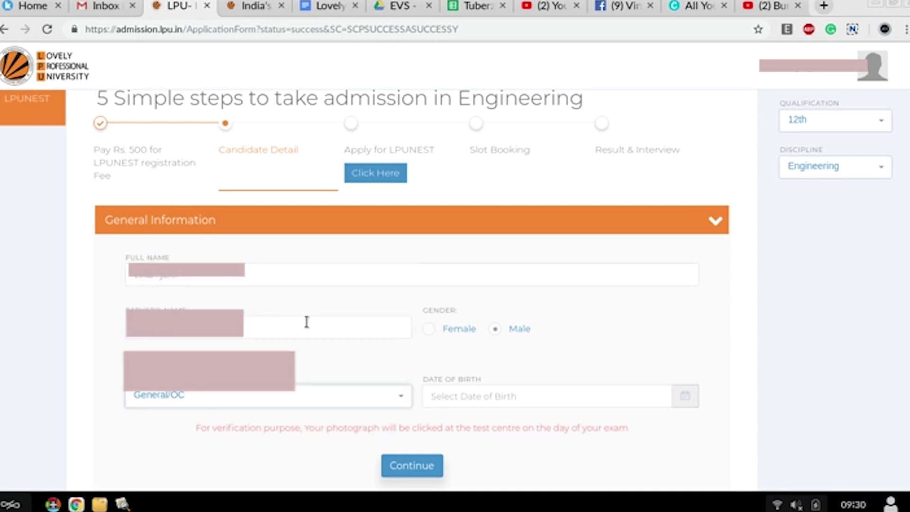
Step: Pick the date of birth, including birth year, and save the General Information
{"action": "left_click", "coordinate": [467, 396]}
{"action": "scroll", "coordinate": [476, 427], "scroll_direction": "down", "scroll_amount": 2}
{"action": "scroll", "coordinate": [476, 434], "scroll_direction": "down", "scroll_amount": 2}
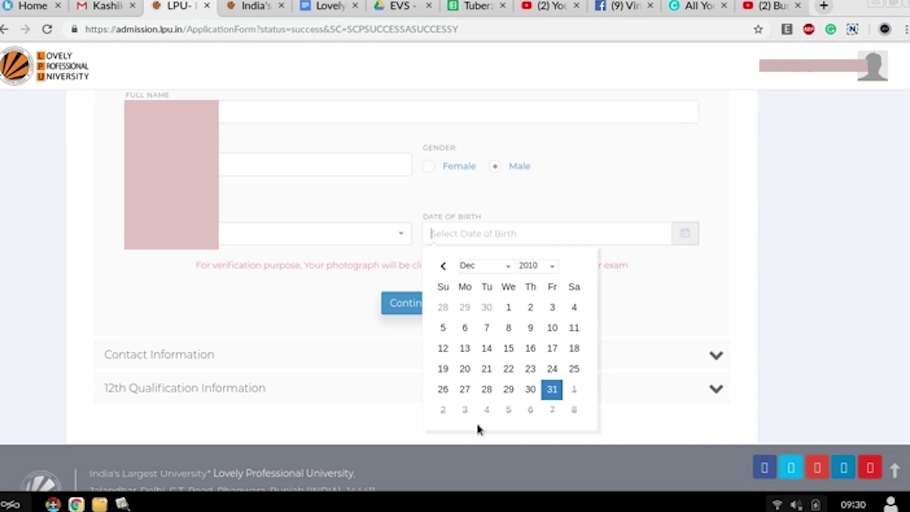
{"action": "left_click", "coordinate": [536, 266]}
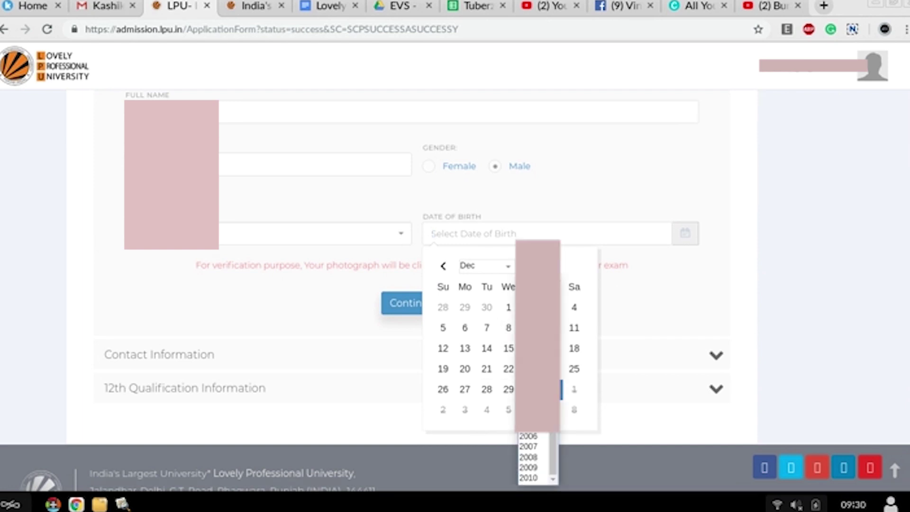
{"action": "key", "text": "Return"}
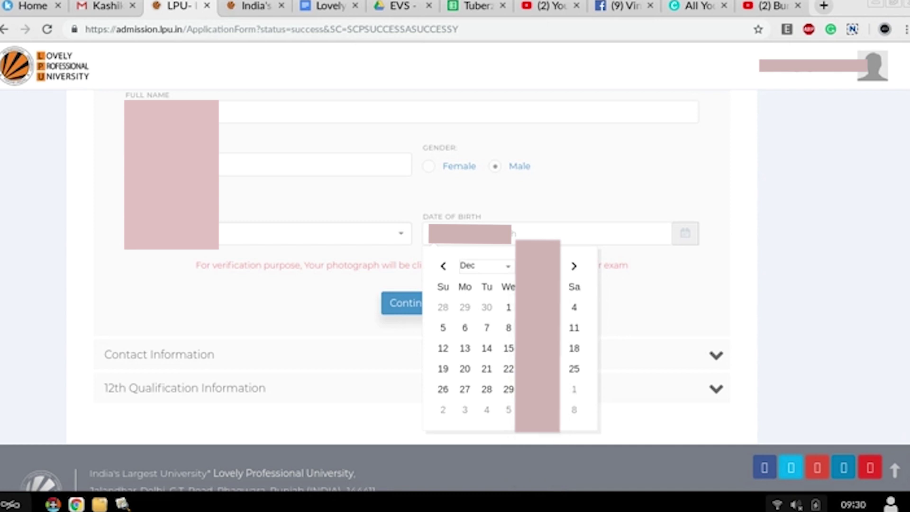
{"action": "left_click", "coordinate": [535, 351]}
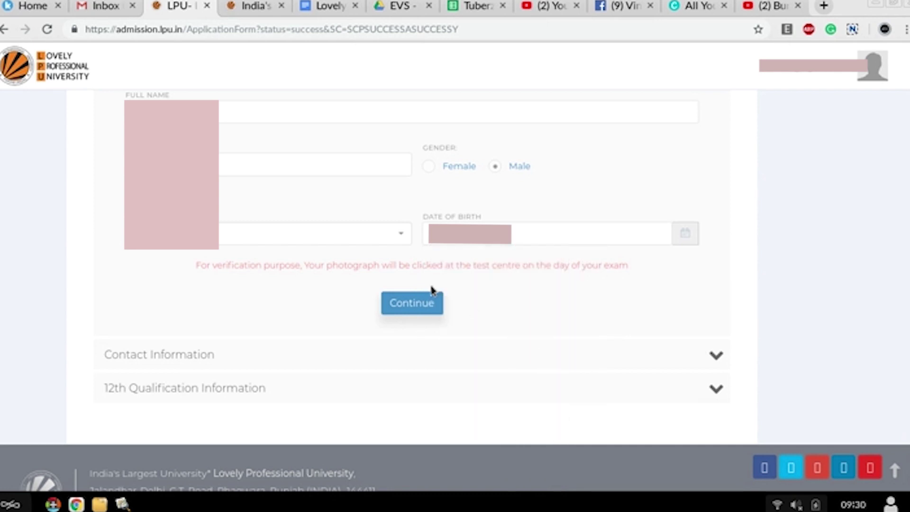
{"action": "left_click", "coordinate": [424, 304]}
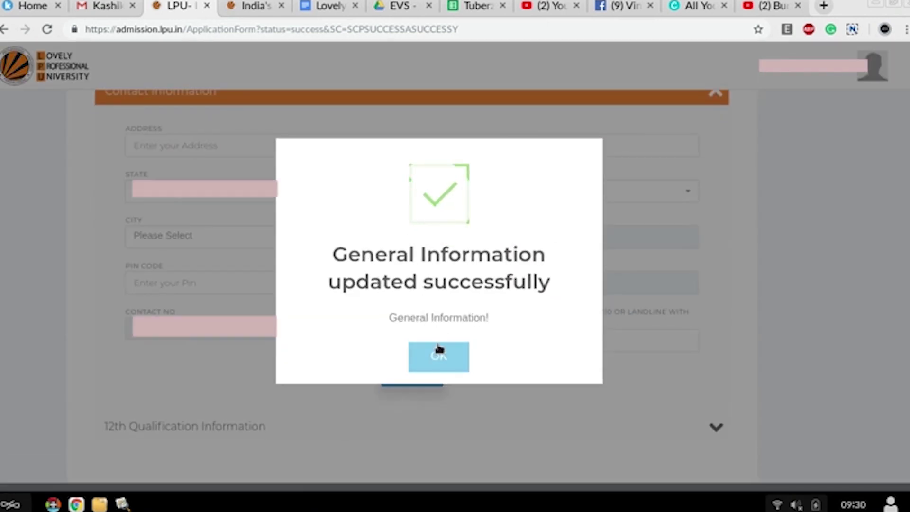
Step: Dismiss the success message and fill in the home address
{"action": "left_click", "coordinate": [437, 356]}
{"action": "scroll", "coordinate": [329, 203], "scroll_direction": "up", "scroll_amount": 1}
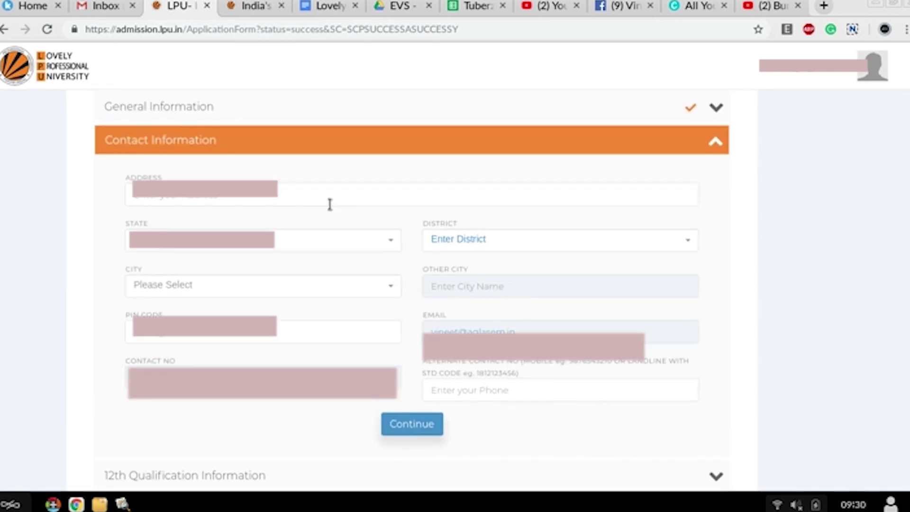
{"action": "left_click", "coordinate": [321, 195]}
{"action": "type", "text": "A"}
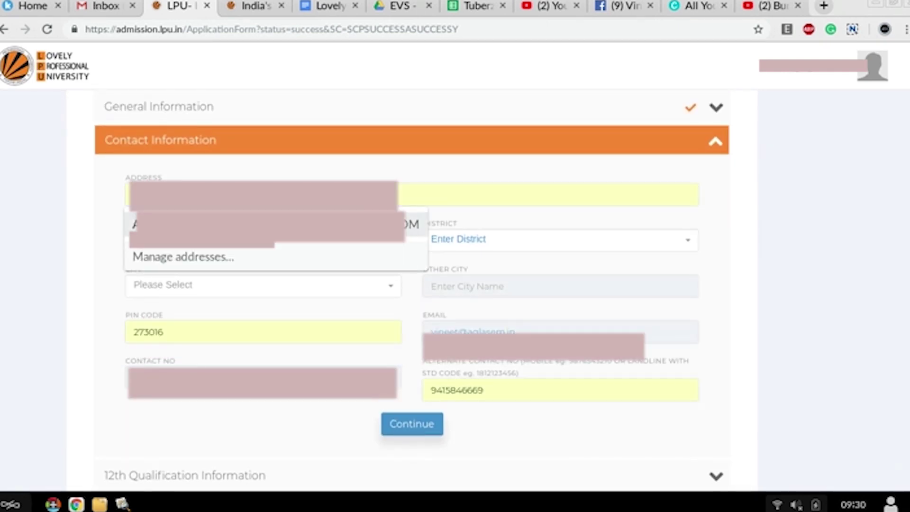
{"action": "key", "text": "Escape"}
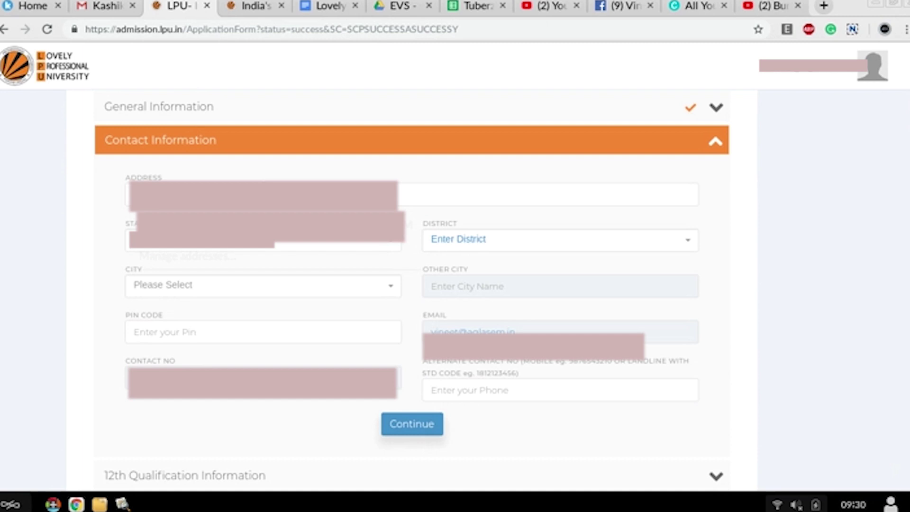
{"action": "key", "text": "Down"}
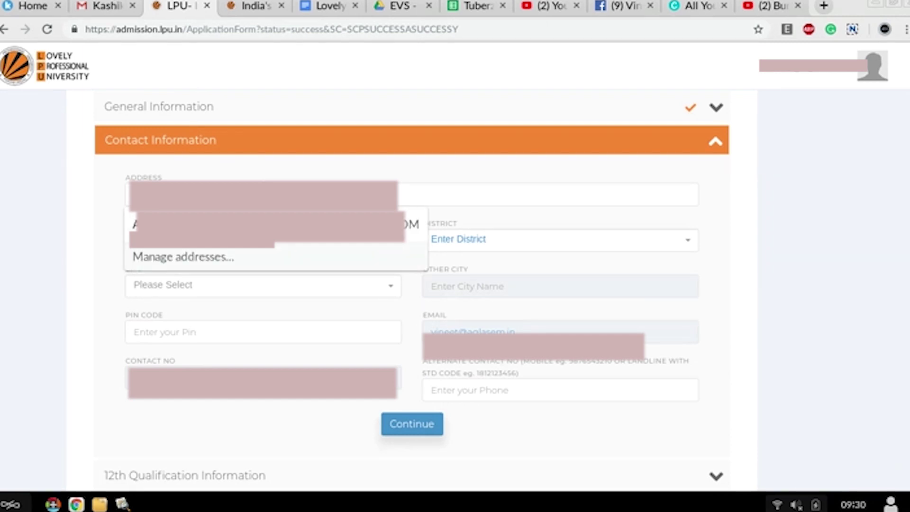
{"action": "key", "text": "Escape"}
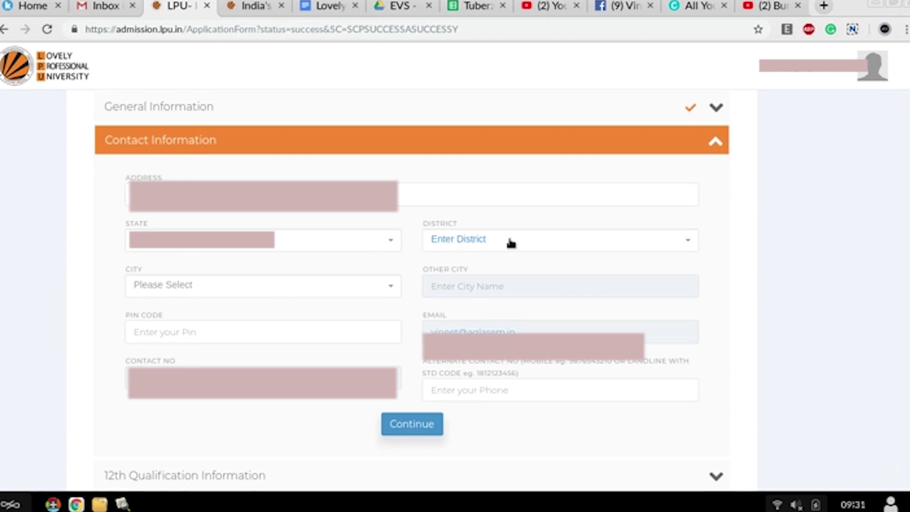
Step: Choose district Gautam Buddha Nagar, the city and matching PIN code, then save contact information
{"action": "left_click", "coordinate": [511, 243]}
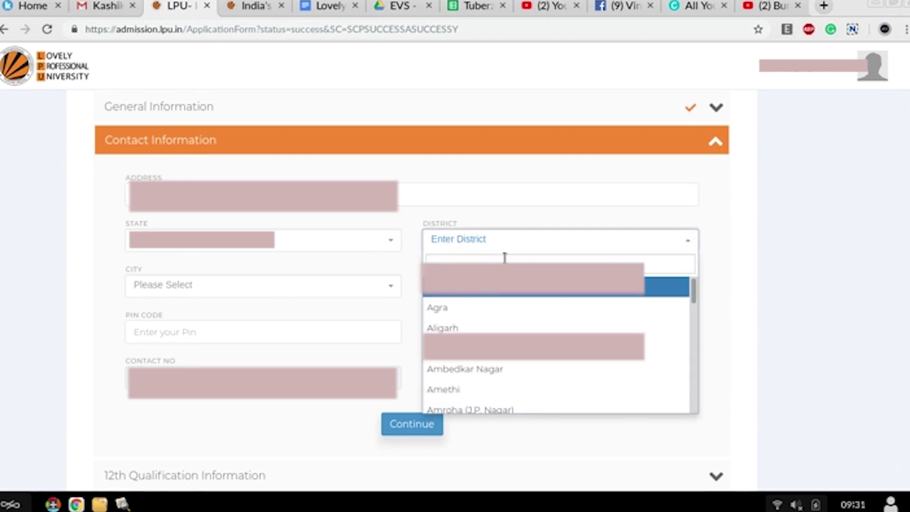
{"action": "type", "text": "ut"}
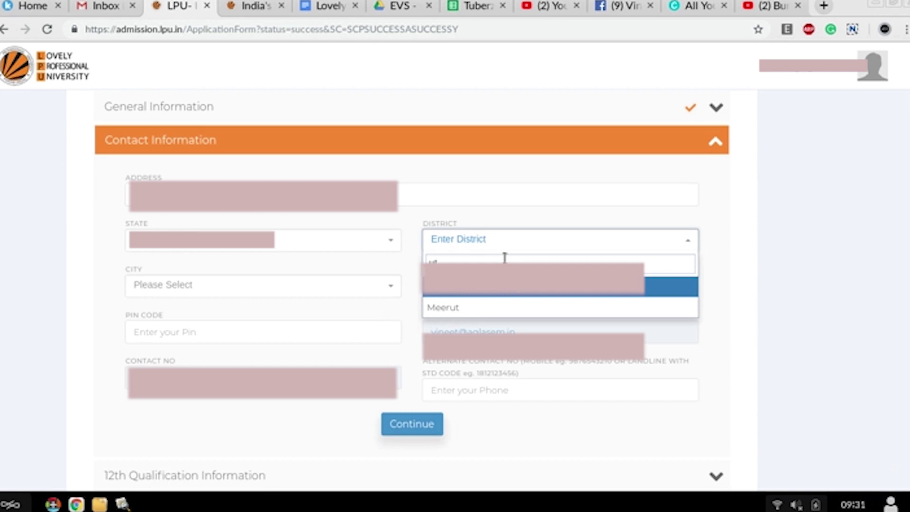
{"action": "left_click", "coordinate": [492, 293]}
{"action": "left_click", "coordinate": [389, 288]}
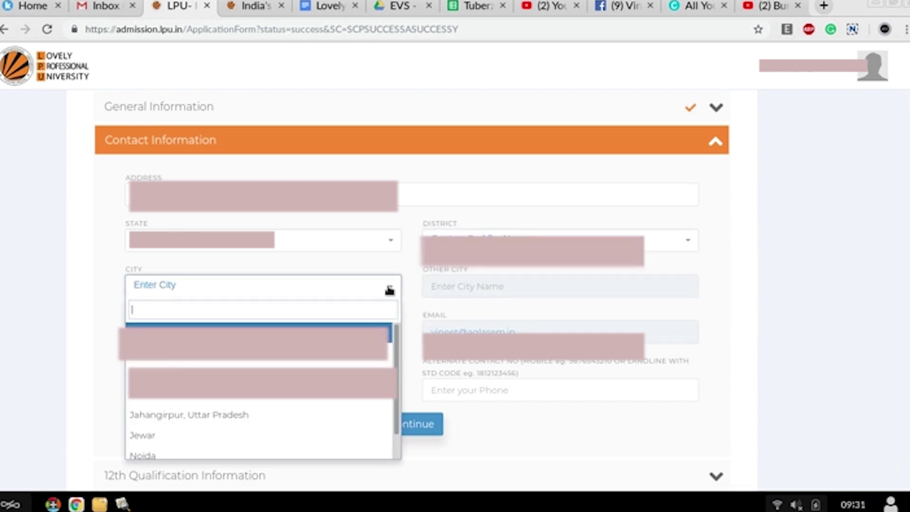
{"action": "type", "text": "g"}
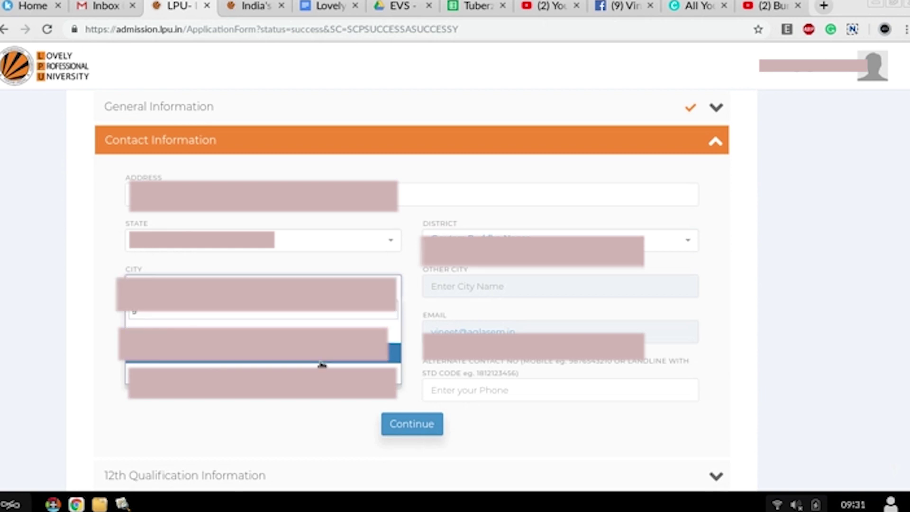
{"action": "left_click", "coordinate": [322, 364]}
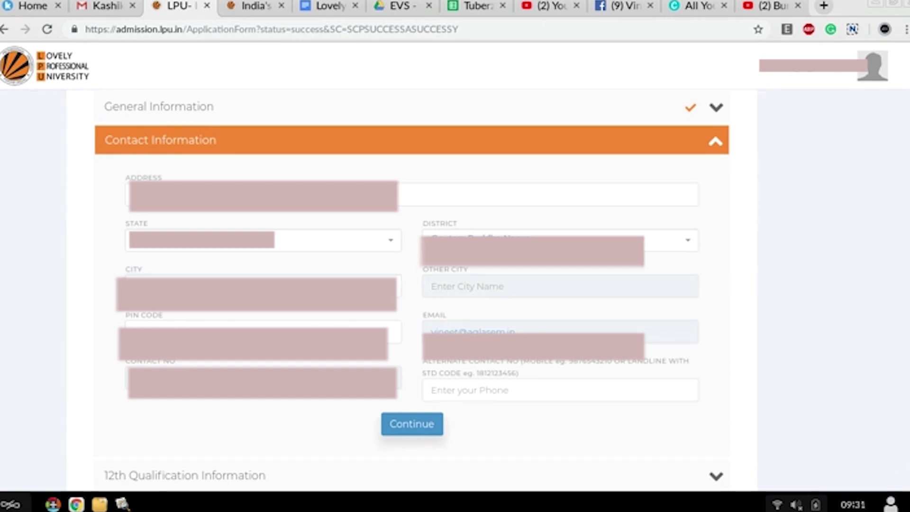
{"action": "left_click", "coordinate": [340, 327]}
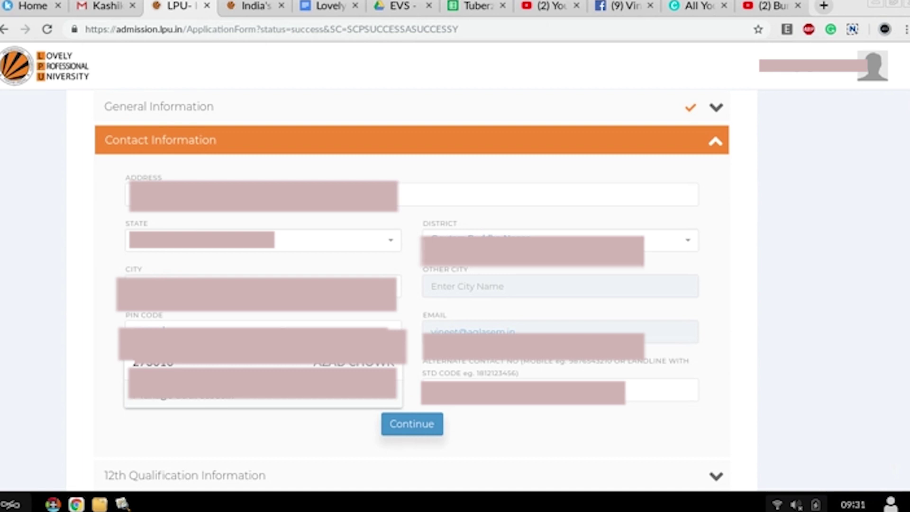
{"action": "left_click", "coordinate": [274, 364]}
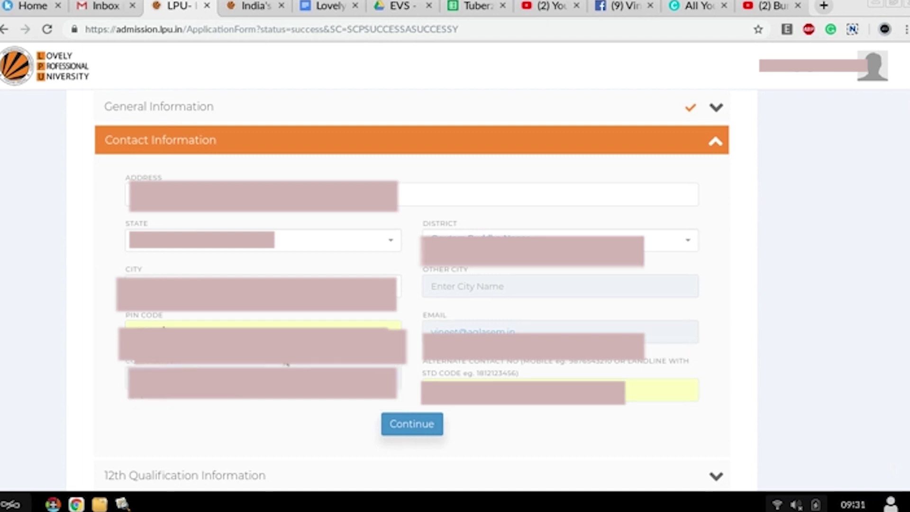
{"action": "left_click", "coordinate": [427, 429]}
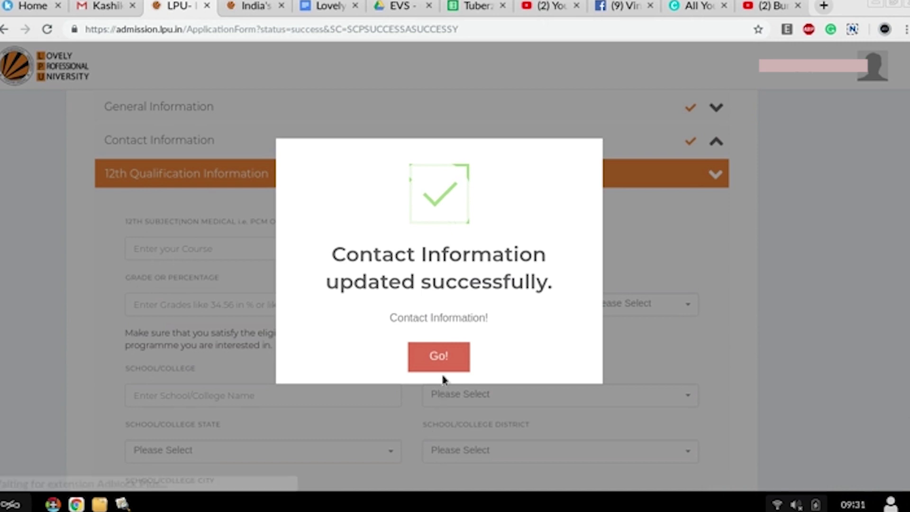
Step: Enter the 12th subject as pcm, status Passed and grade 89
{"action": "left_click", "coordinate": [447, 360]}
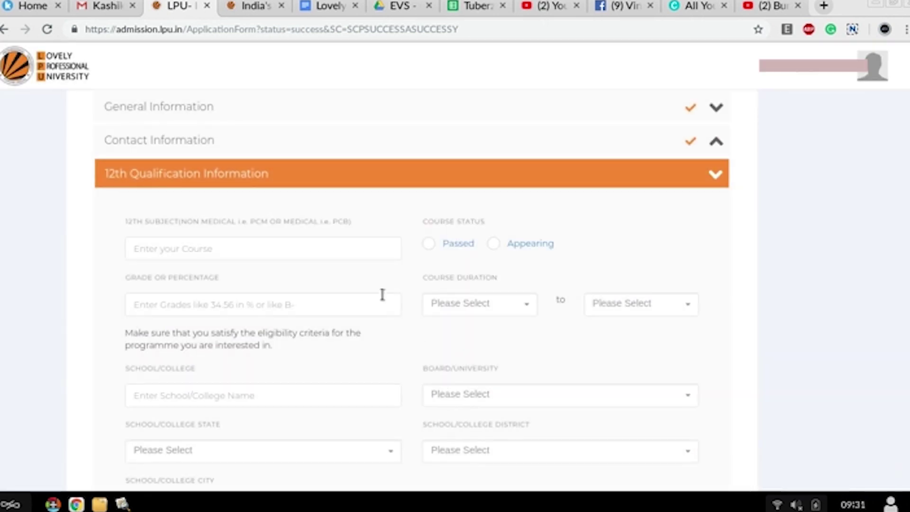
{"action": "scroll", "coordinate": [349, 259], "scroll_direction": "up", "scroll_amount": 2}
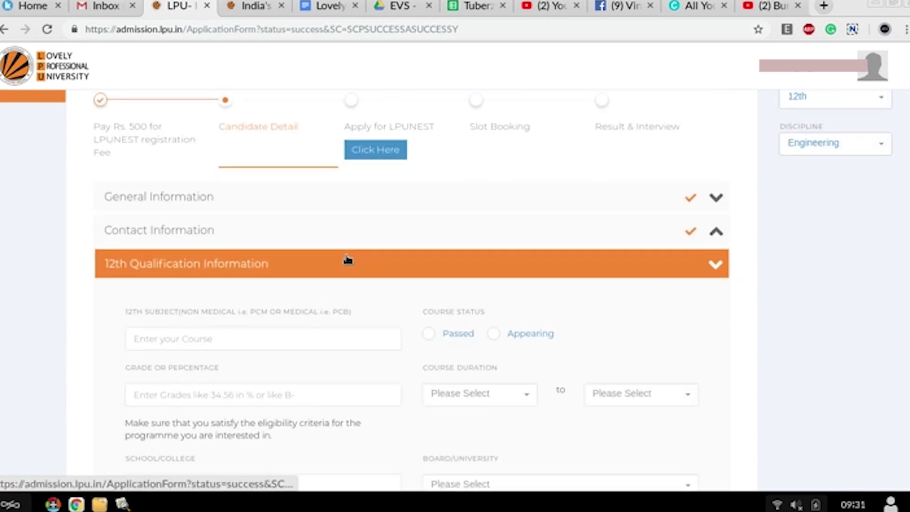
{"action": "scroll", "coordinate": [345, 256], "scroll_direction": "down", "scroll_amount": 2}
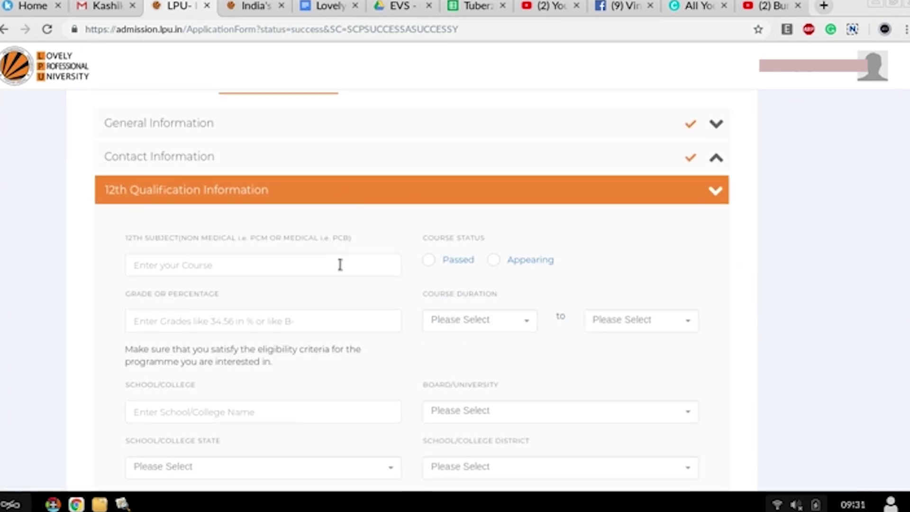
{"action": "left_click", "coordinate": [340, 264]}
{"action": "type", "text": "pcm"}
{"action": "left_click", "coordinate": [429, 261]}
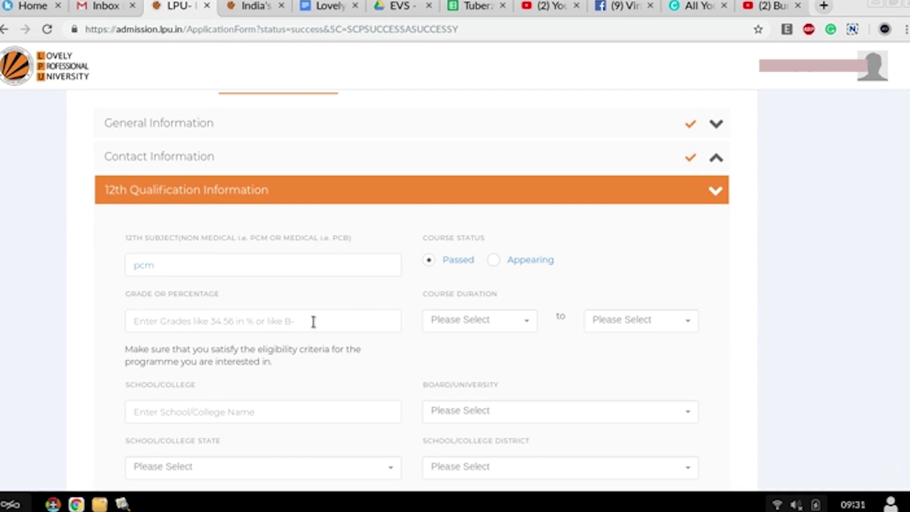
{"action": "type", "text": "89"}
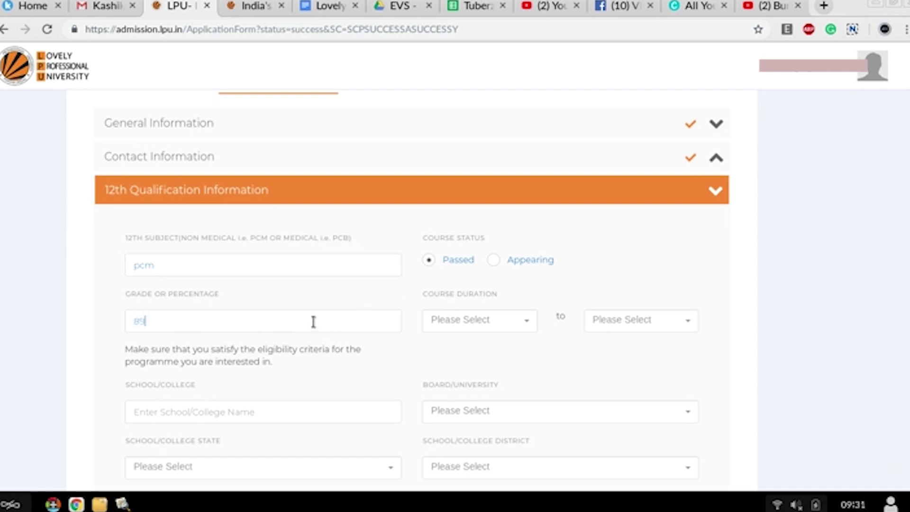
Step: Set the 12th course duration from 2017 to 2018
{"action": "left_click", "coordinate": [493, 322]}
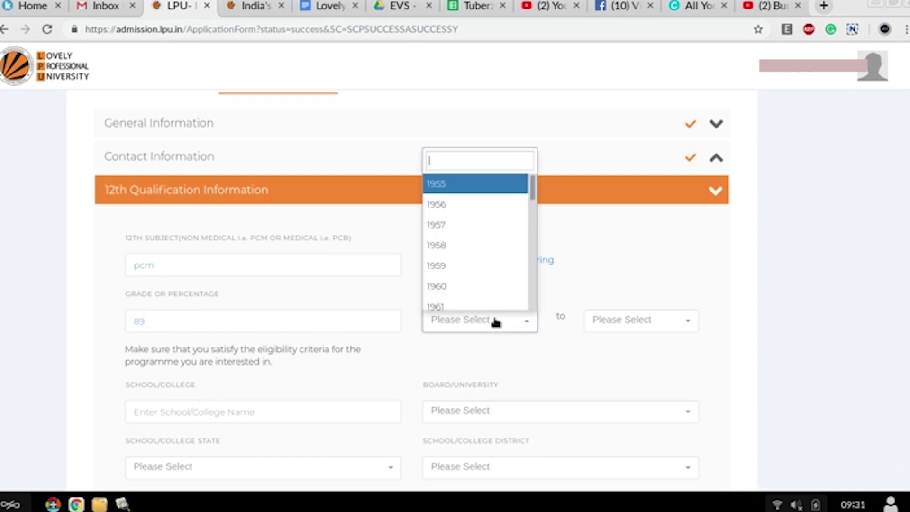
{"action": "scroll", "coordinate": [494, 293], "scroll_direction": "down", "scroll_amount": 8}
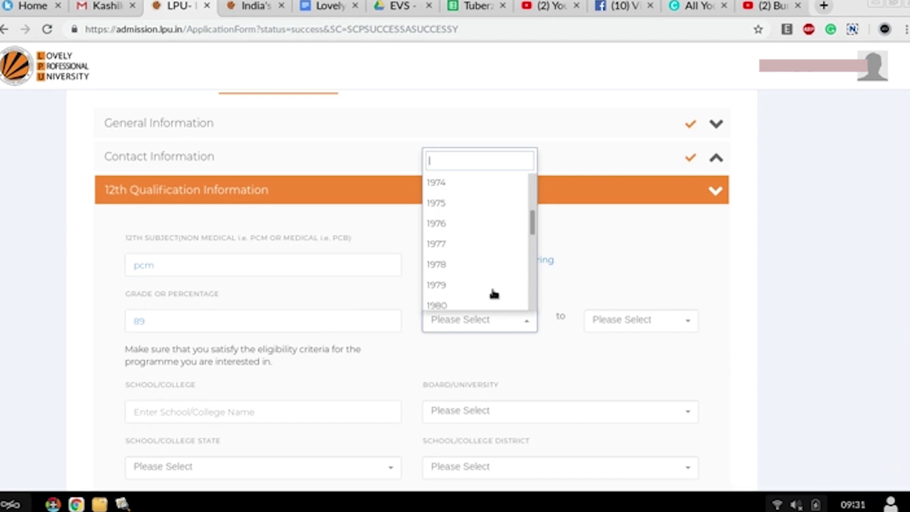
{"action": "left_click", "coordinate": [499, 377]}
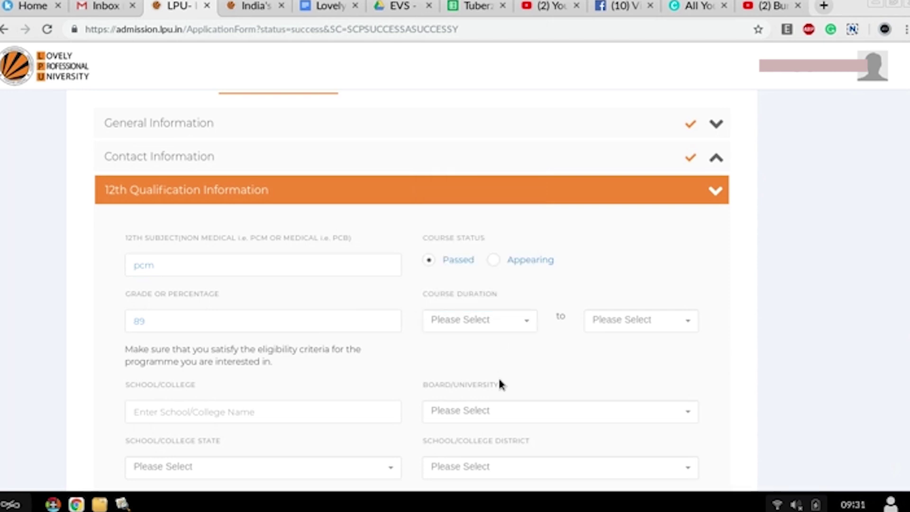
{"action": "left_click", "coordinate": [529, 324]}
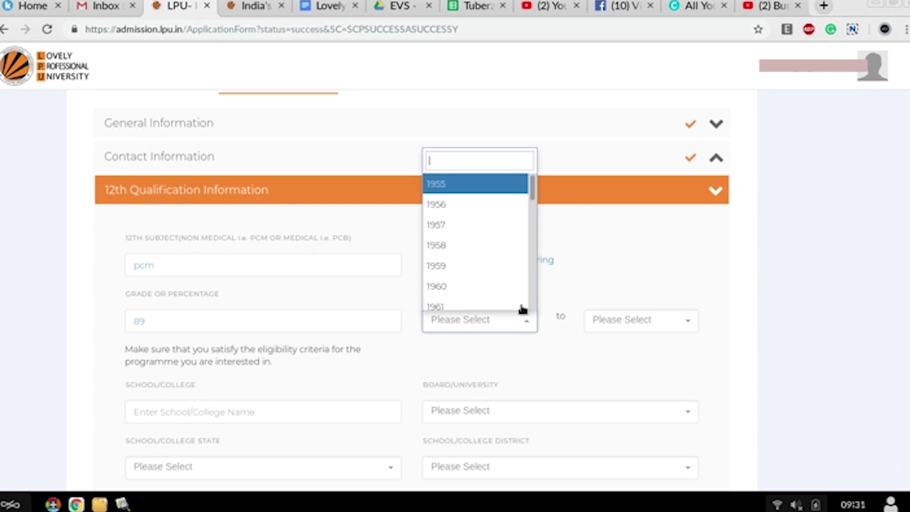
{"action": "scroll", "coordinate": [498, 264], "scroll_direction": "down", "scroll_amount": 20}
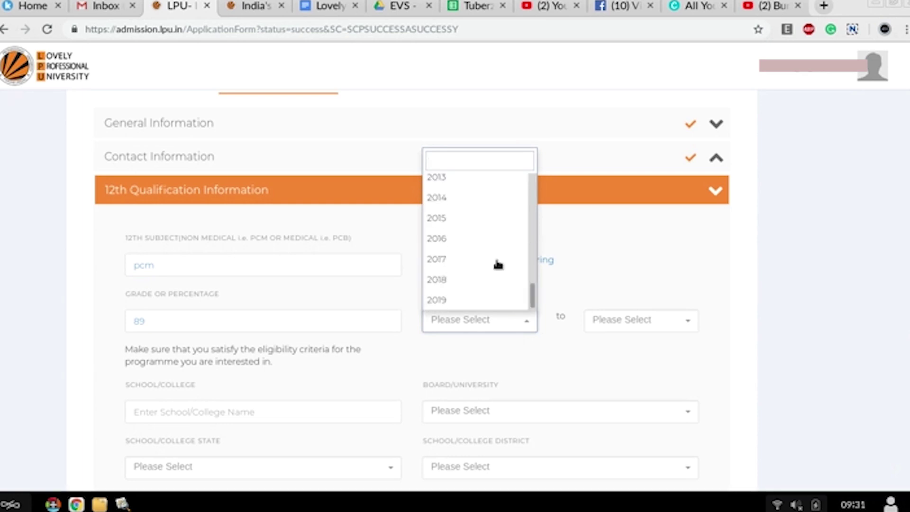
{"action": "left_click", "coordinate": [481, 259]}
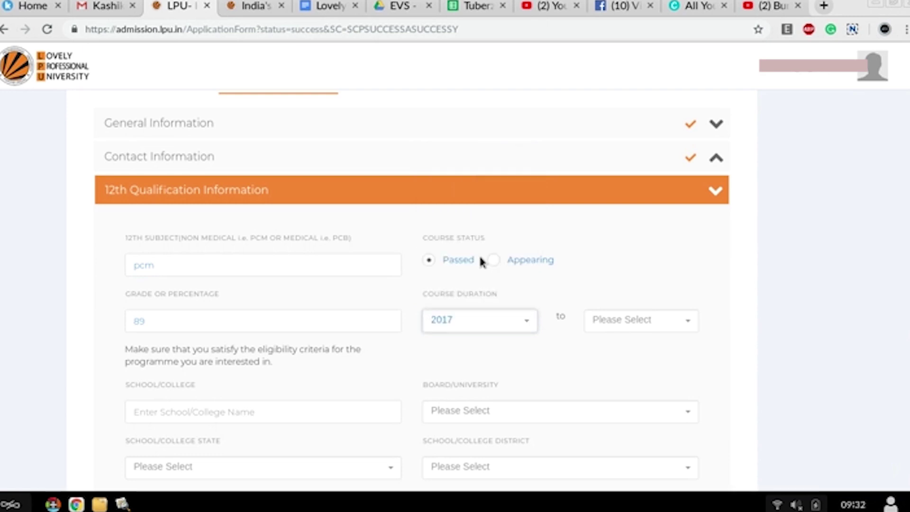
{"action": "left_click", "coordinate": [674, 331]}
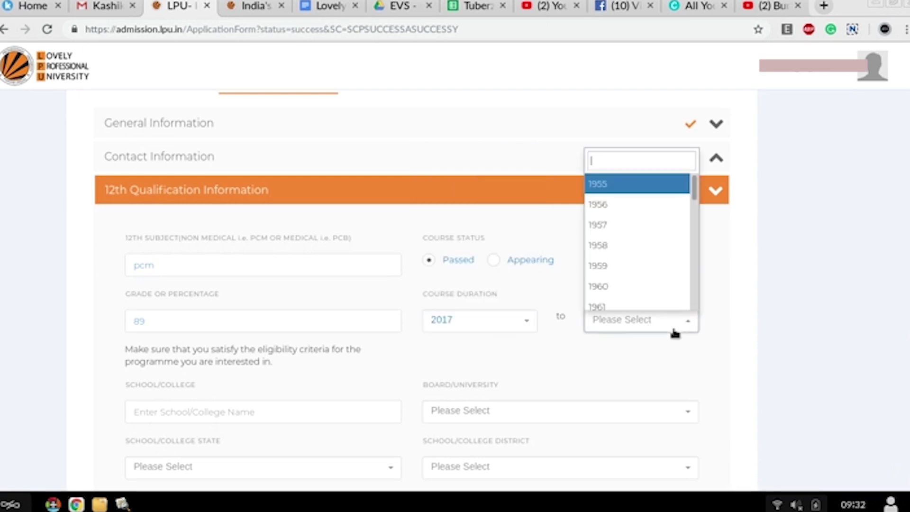
{"action": "scroll", "coordinate": [640, 277], "scroll_direction": "down", "scroll_amount": 20}
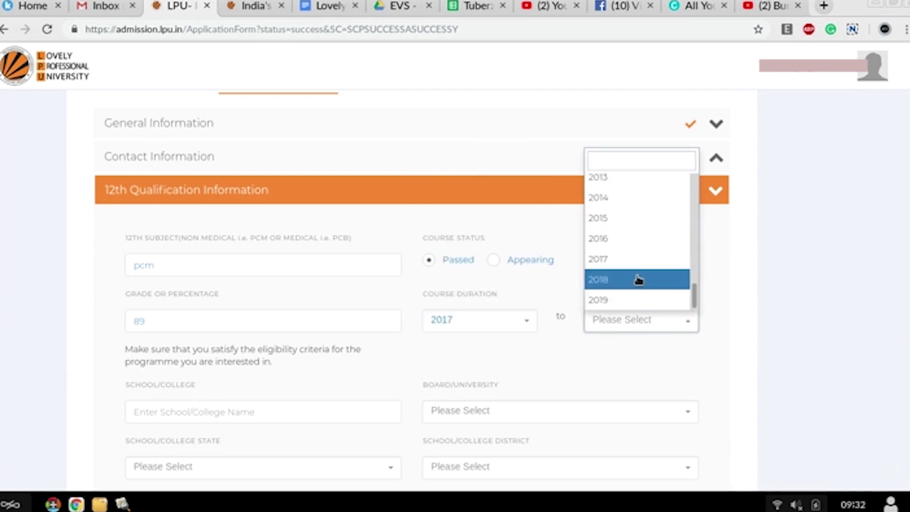
{"action": "left_click", "coordinate": [621, 280]}
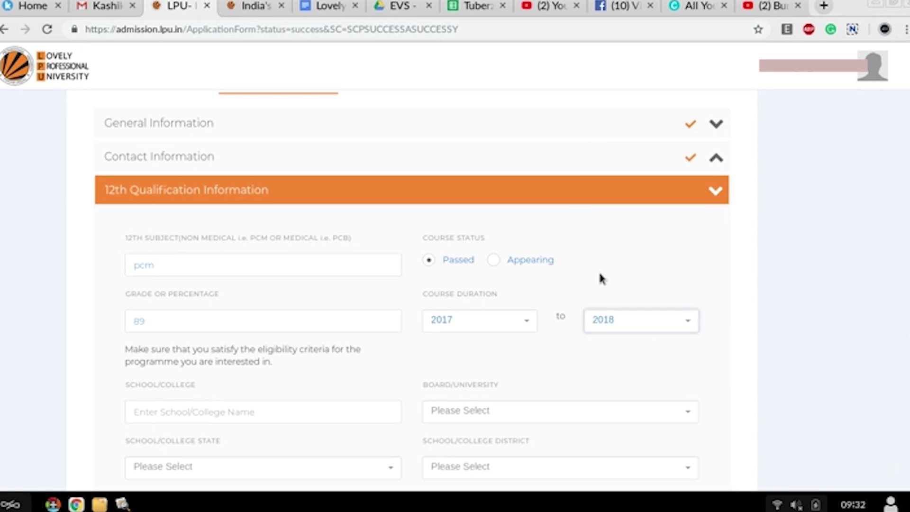
Step: Enter school name 'central academy' and board Central Board Of Secondary Education
{"action": "left_click", "coordinate": [308, 413]}
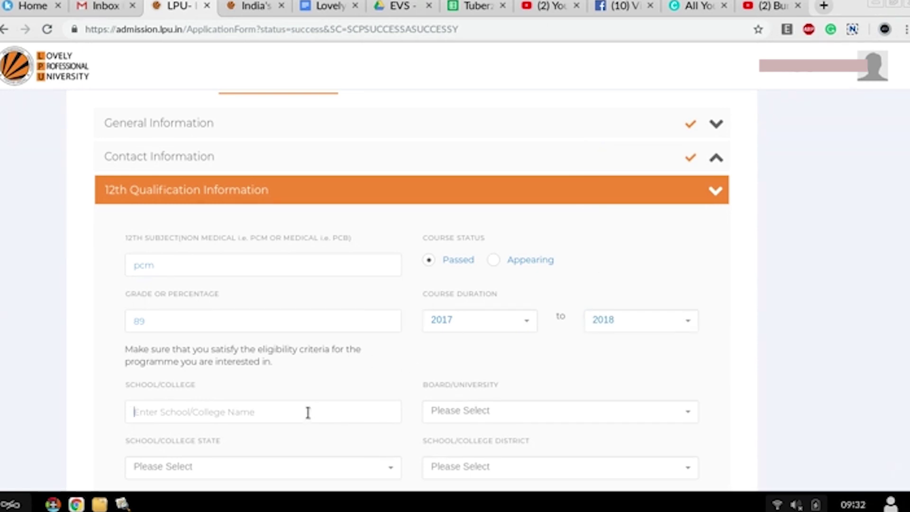
{"action": "type", "text": "central"}
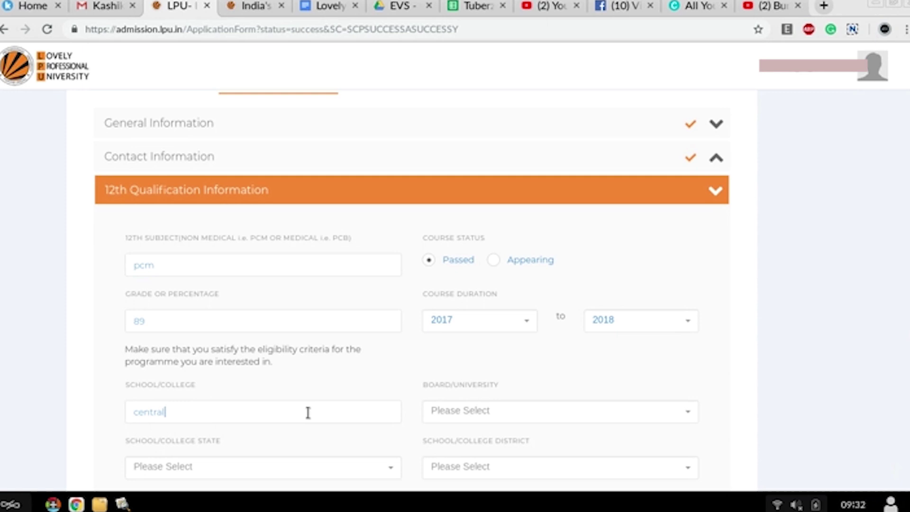
{"action": "type", "text": " academy"}
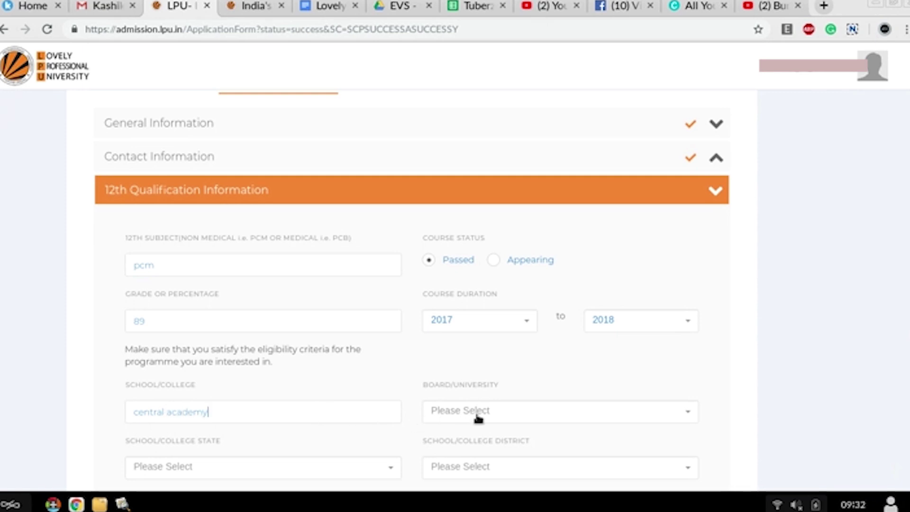
{"action": "left_click", "coordinate": [478, 416]}
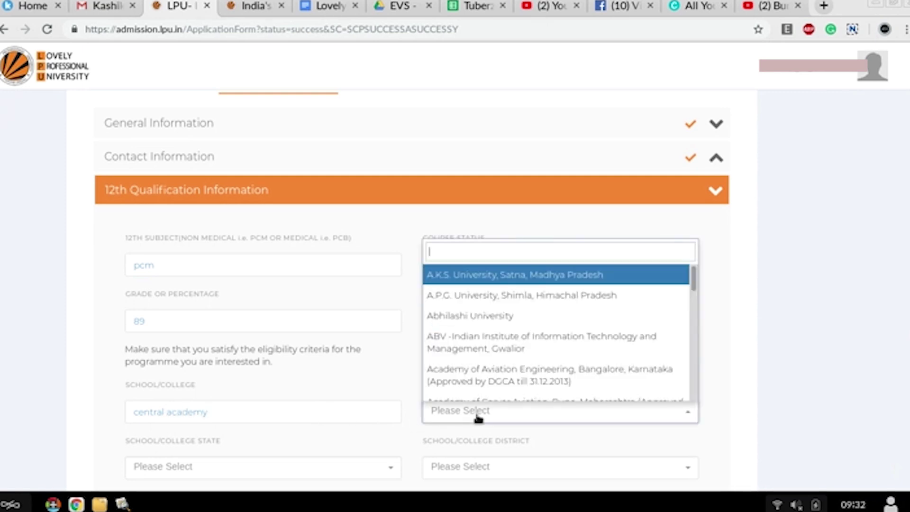
{"action": "type", "text": "c"}
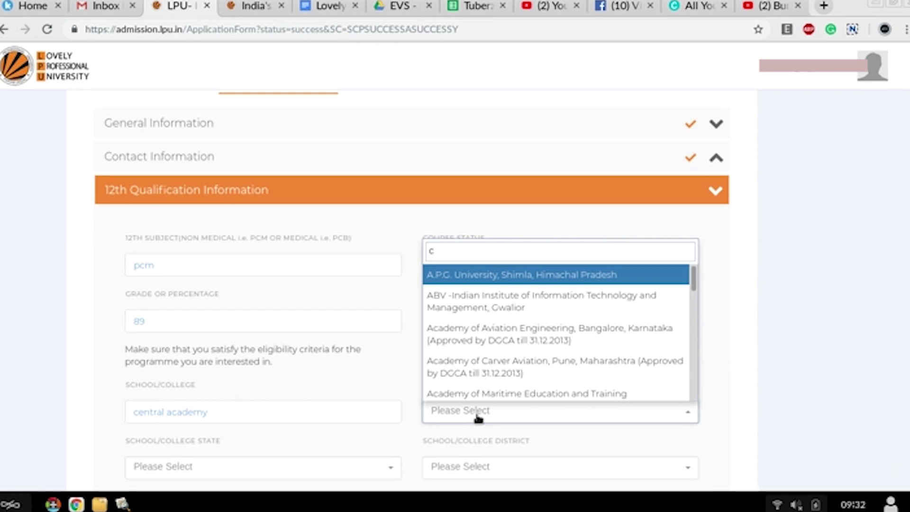
{"action": "type", "text": "b"}
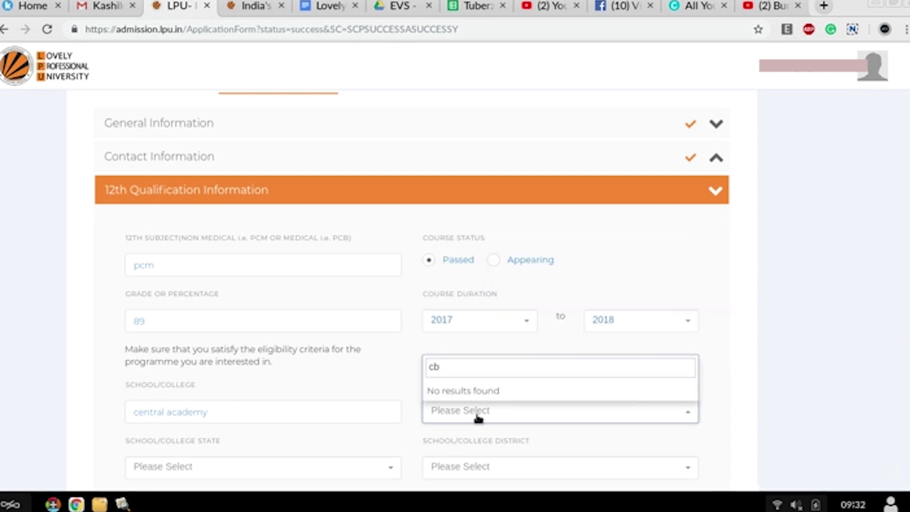
{"action": "key", "text": "BackSpace"}
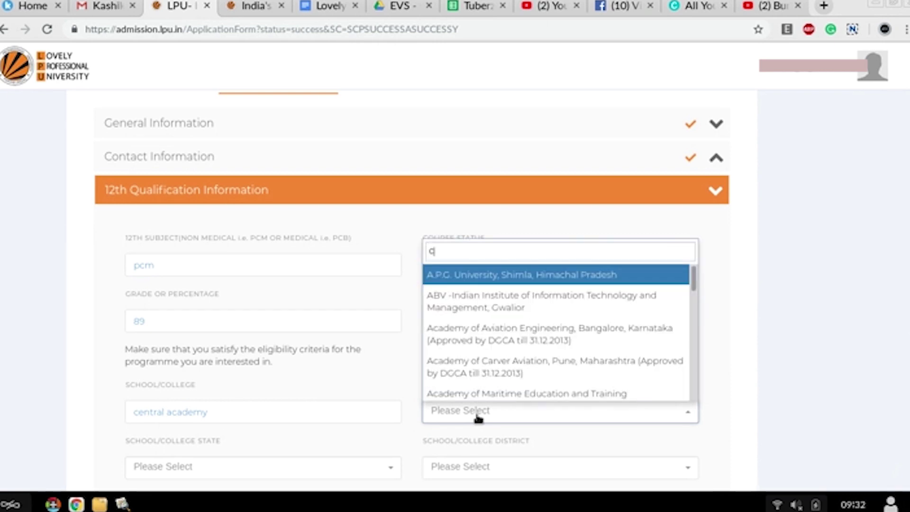
{"action": "type", "text": "en"}
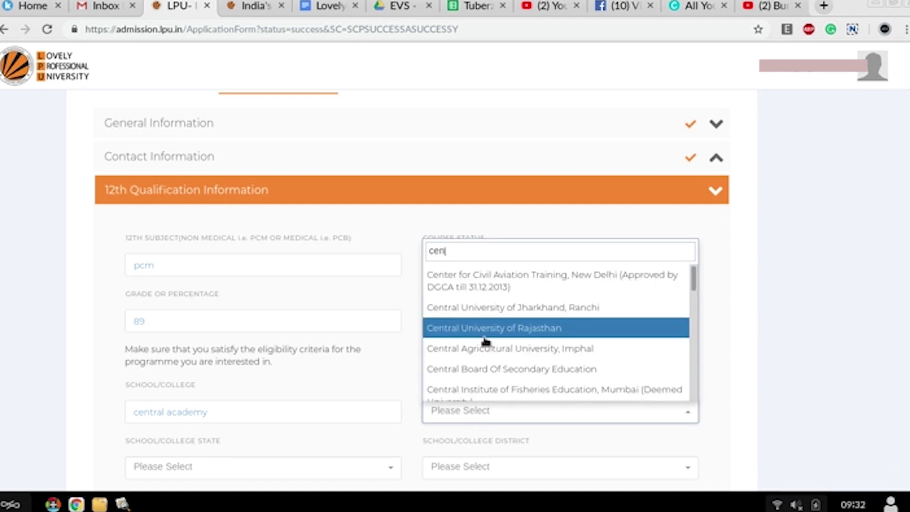
{"action": "left_click", "coordinate": [486, 369]}
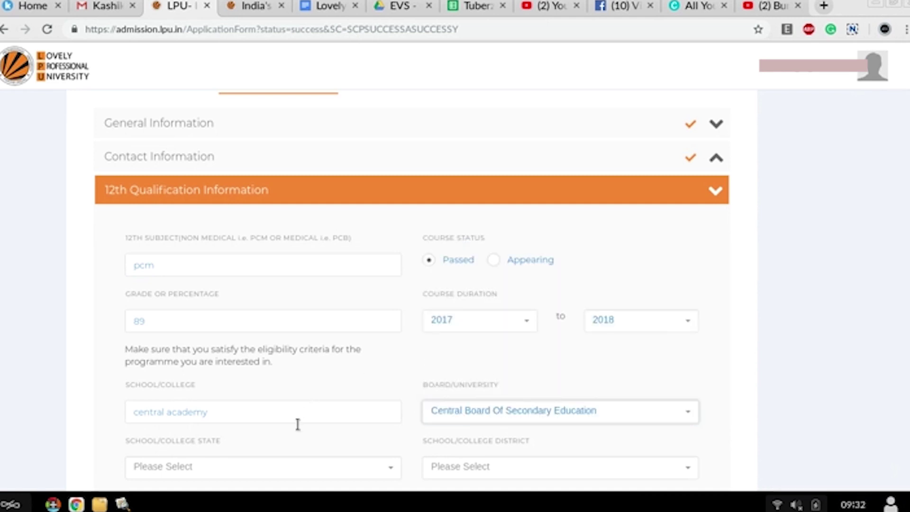
Step: Choose the school's state and set the district to Gorakhpur
{"action": "scroll", "coordinate": [306, 448], "scroll_direction": "down", "scroll_amount": 2}
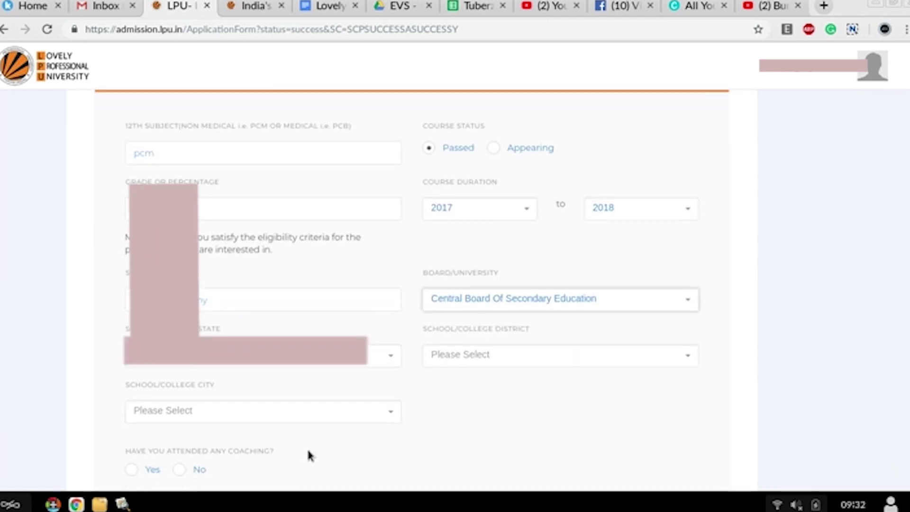
{"action": "left_click", "coordinate": [330, 364]}
{"action": "type", "text": "u"}
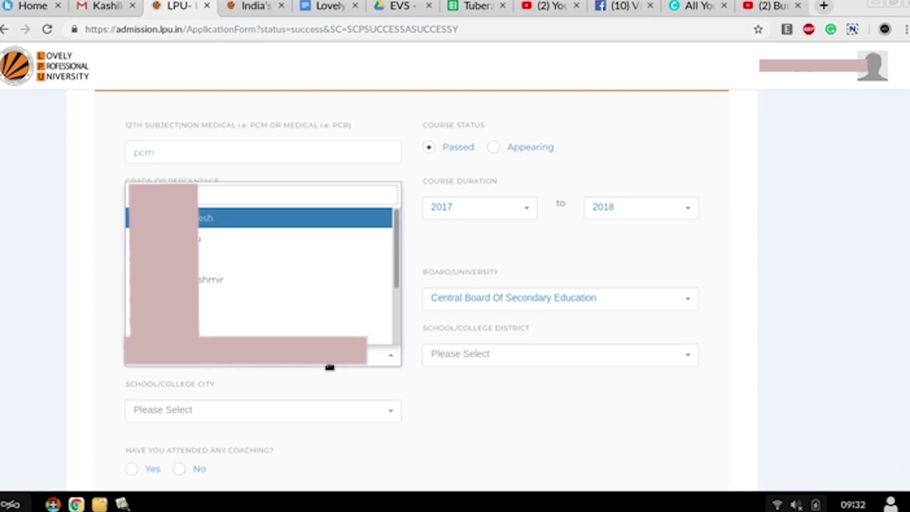
{"action": "type", "text": "nj"}
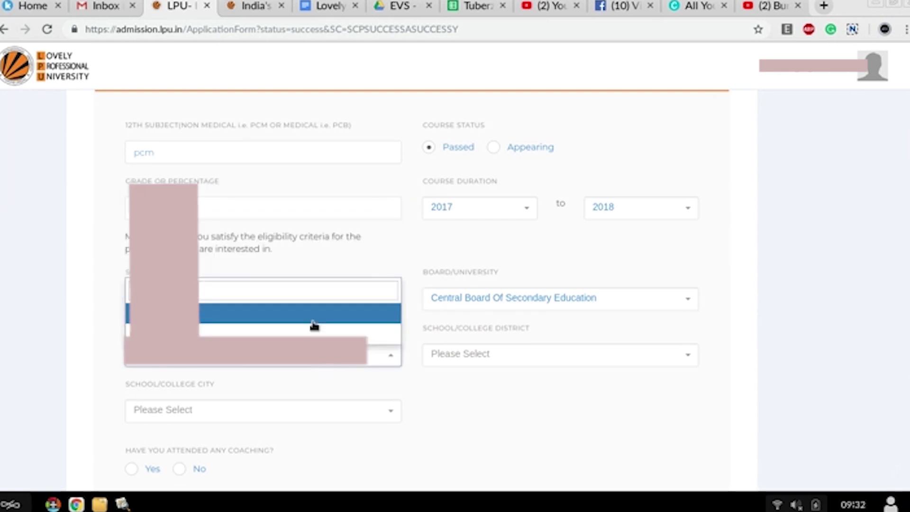
{"action": "left_click", "coordinate": [314, 326]}
{"action": "left_click", "coordinate": [455, 354]}
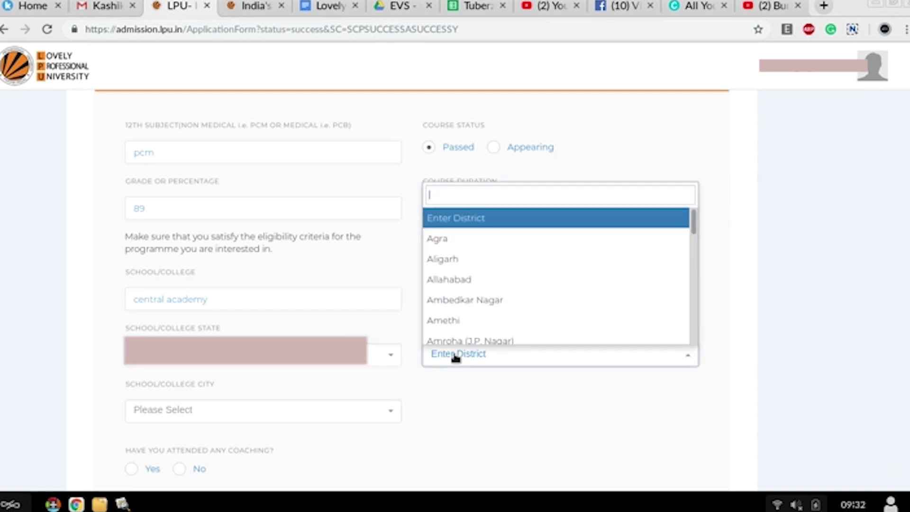
{"action": "type", "text": "gorakhpur"}
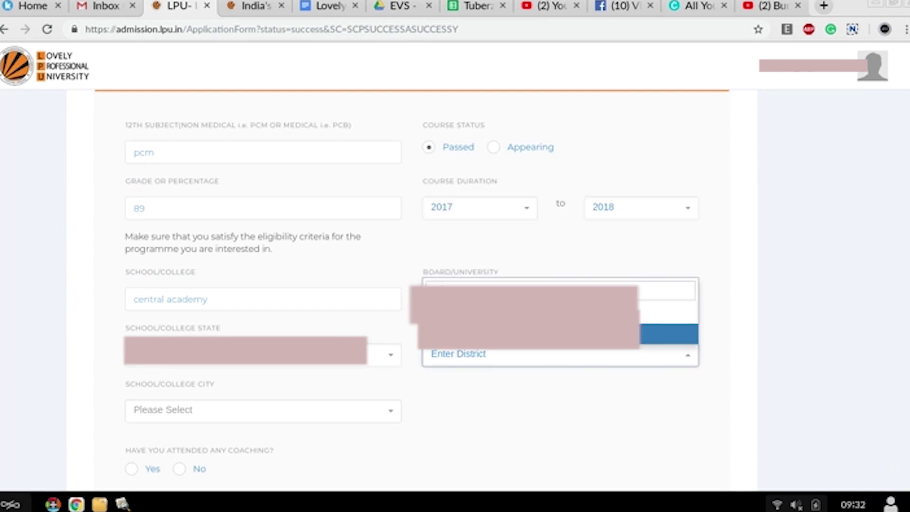
{"action": "key", "text": "Return"}
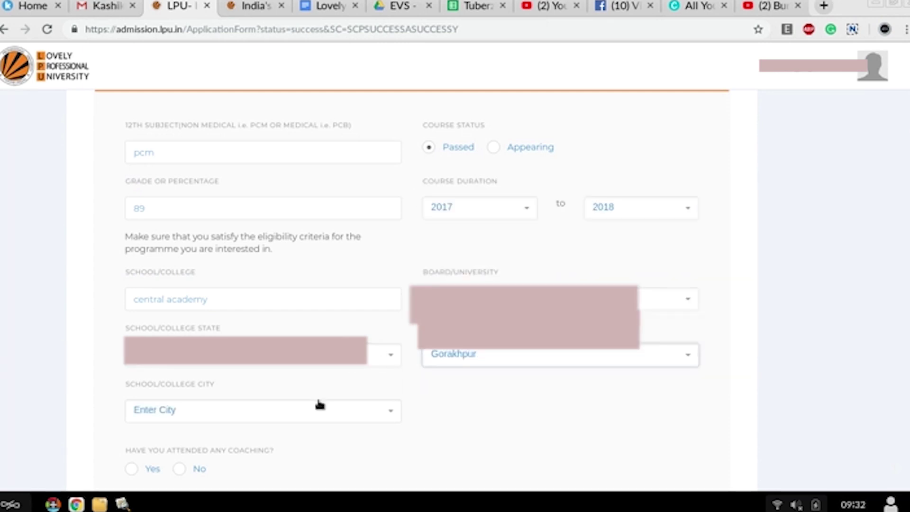
Step: Set the school city to Mundera Bazar and answer No to the coaching question
{"action": "scroll", "coordinate": [318, 405], "scroll_direction": "down", "scroll_amount": 2}
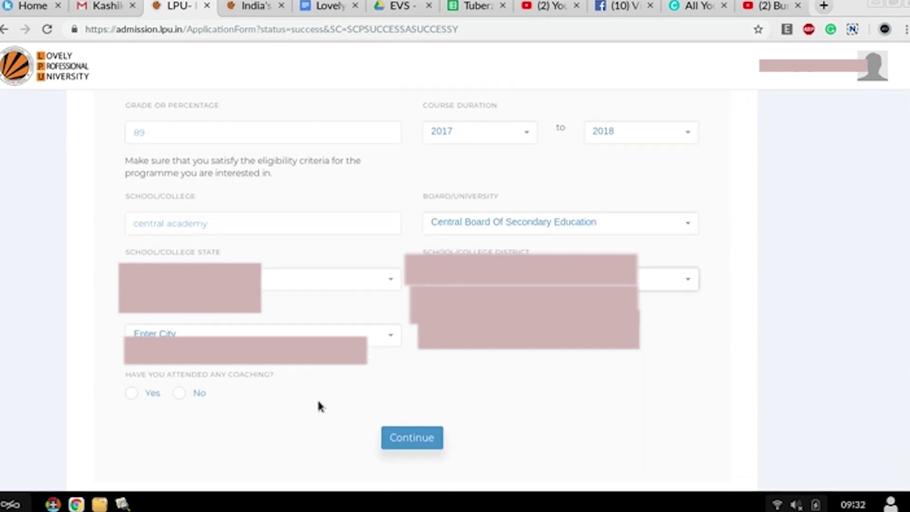
{"action": "left_click", "coordinate": [370, 343]}
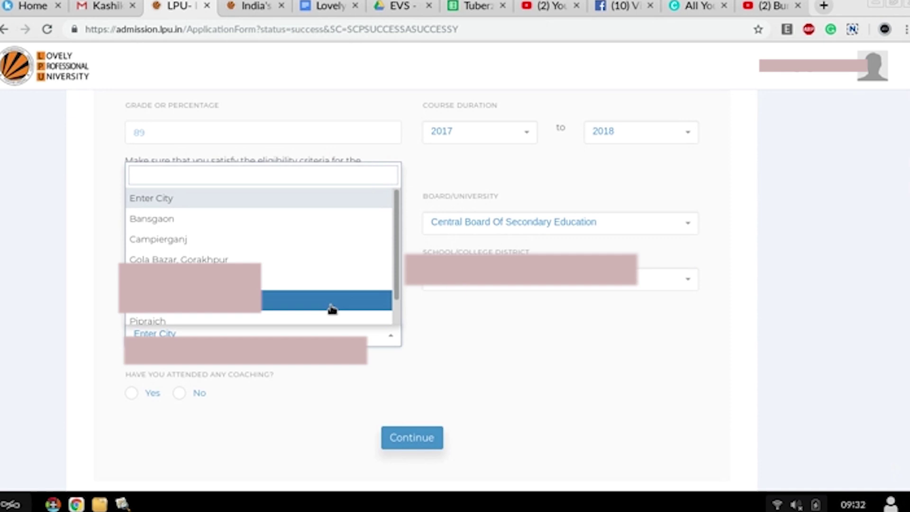
{"action": "left_click", "coordinate": [331, 306]}
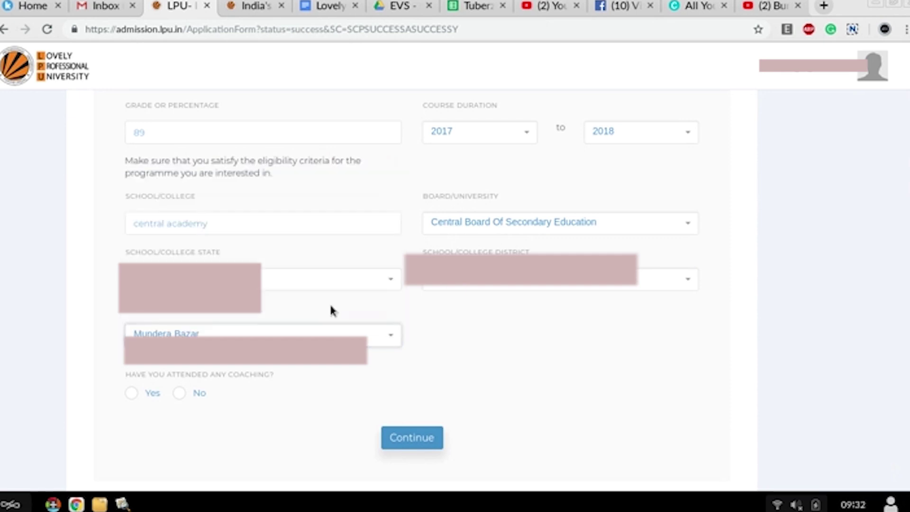
{"action": "left_click", "coordinate": [179, 393]}
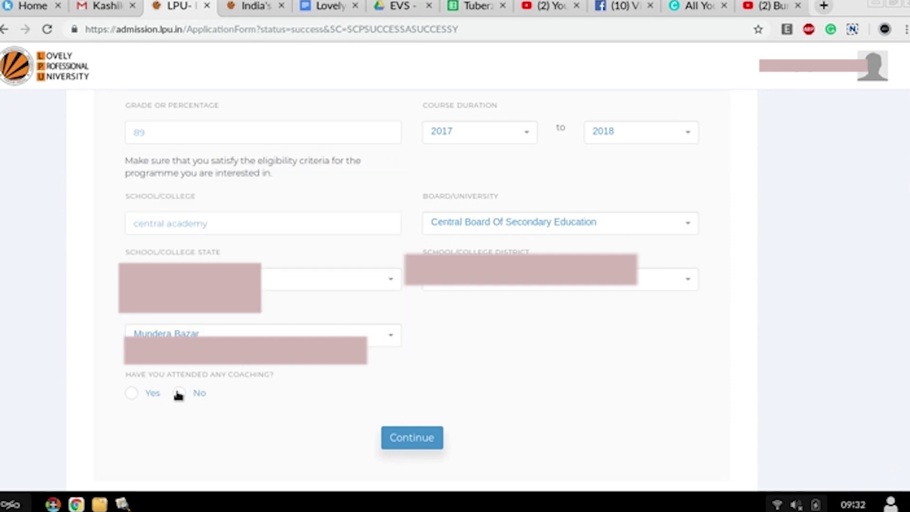
Step: Save the qualification details, fixing the flagged grade field, and continue to the LPUNEST step
{"action": "left_click", "coordinate": [409, 437]}
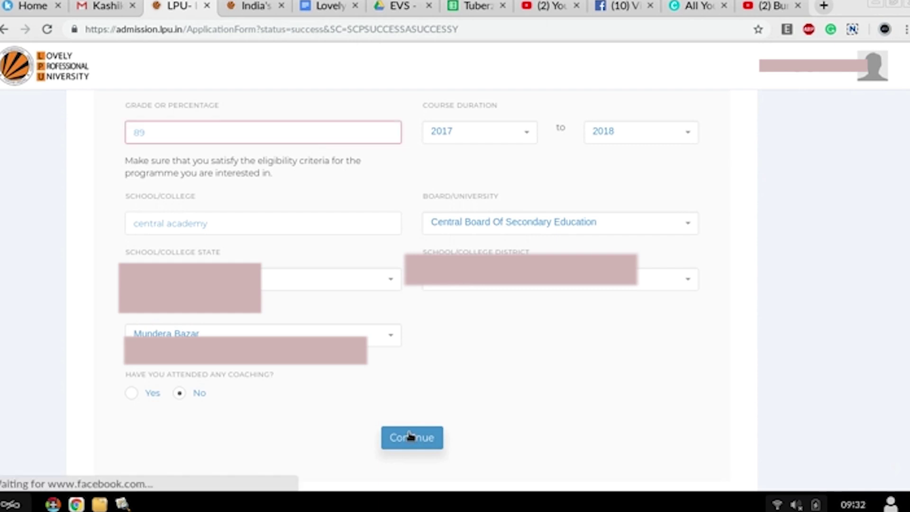
{"action": "left_click", "coordinate": [409, 437]}
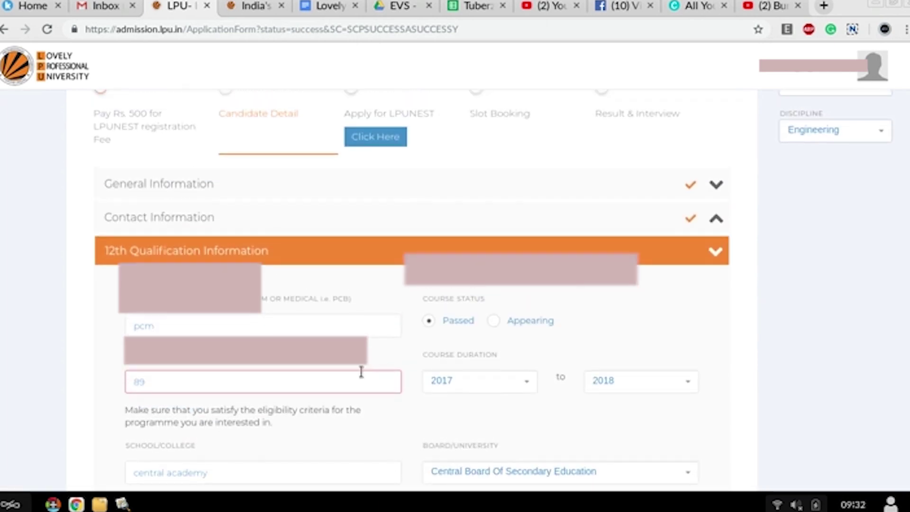
{"action": "scroll", "coordinate": [332, 392], "scroll_direction": "down", "scroll_amount": 8}
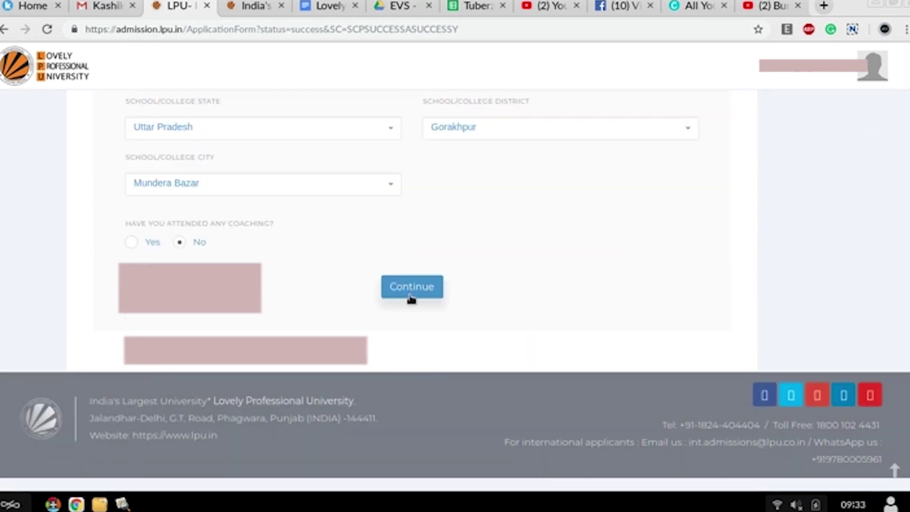
{"action": "left_click", "coordinate": [413, 290]}
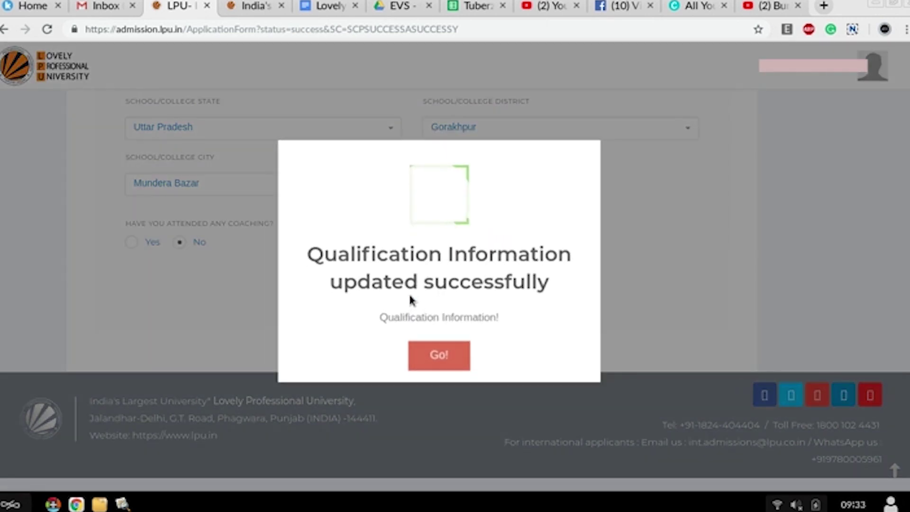
{"action": "left_click", "coordinate": [436, 354]}
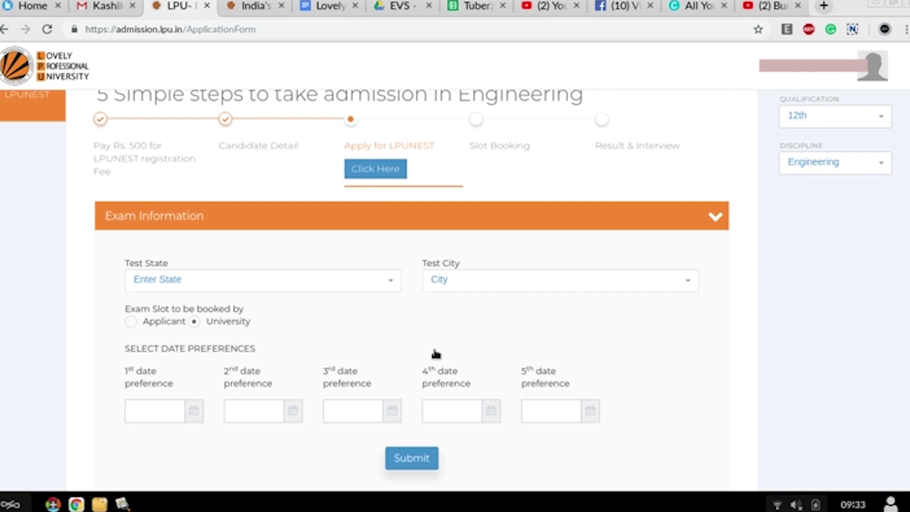
Step: Set the LPUNEST test state to UTTAR PRADESH and the test city to GORAKHPUR
{"action": "left_click", "coordinate": [385, 181]}
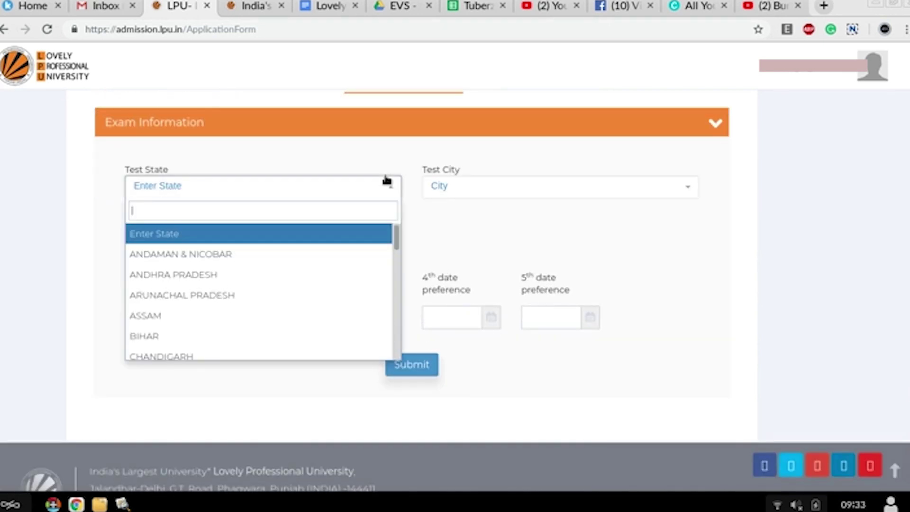
{"action": "type", "text": "u"}
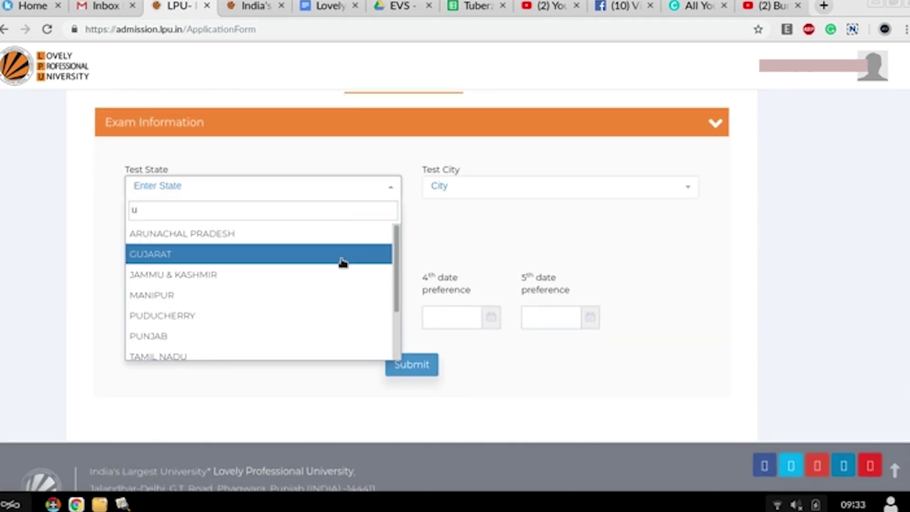
{"action": "type", "text": "t"}
{"action": "left_click", "coordinate": [336, 236]}
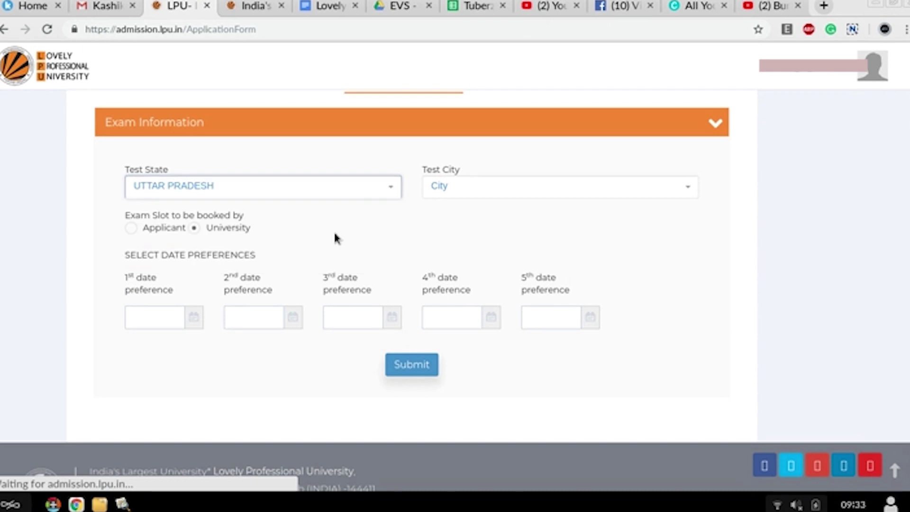
{"action": "left_click", "coordinate": [462, 180]}
{"action": "type", "text": "g"}
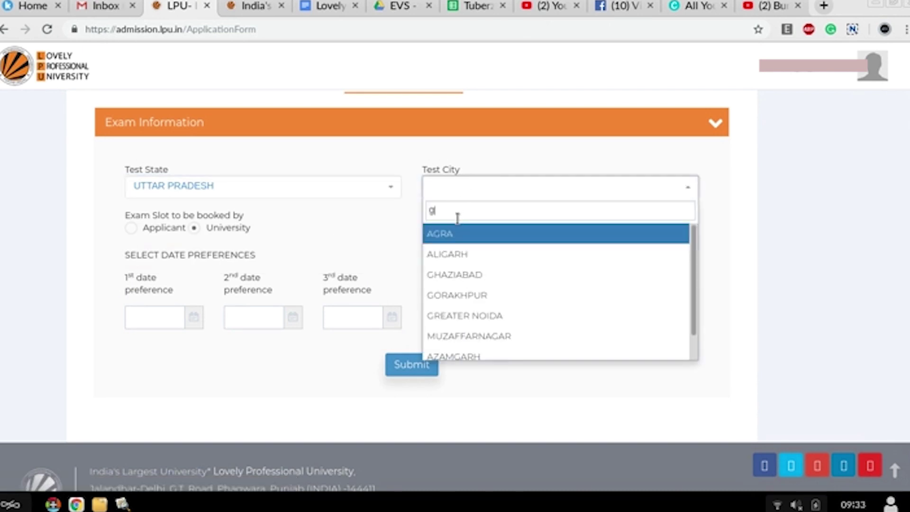
{"action": "type", "text": "o"}
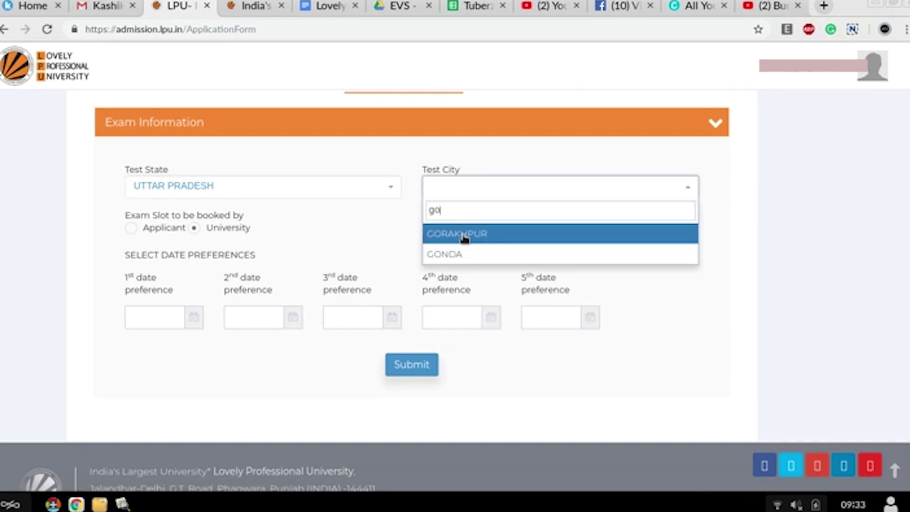
{"action": "left_click", "coordinate": [465, 237]}
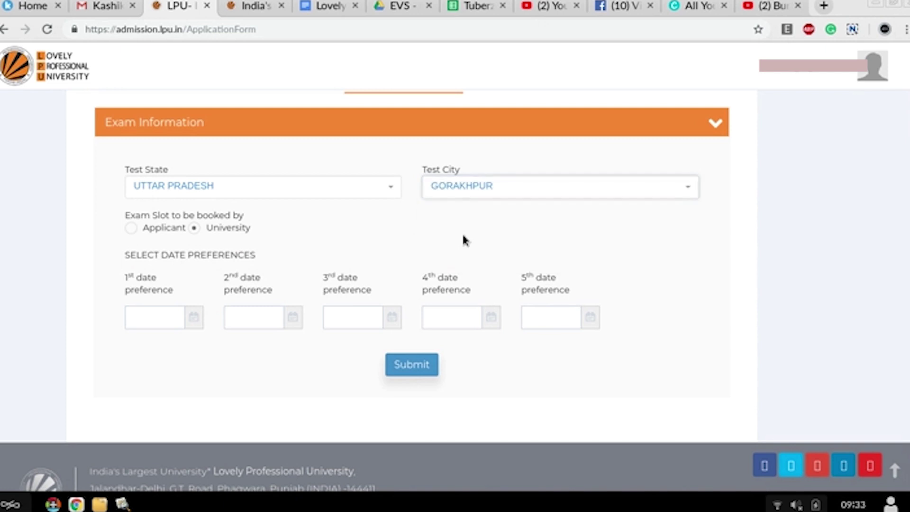
Step: Fill the five exam date preferences with 22, 24, 25, 26 and 27 January 2019, then submit
{"action": "left_click", "coordinate": [162, 321]}
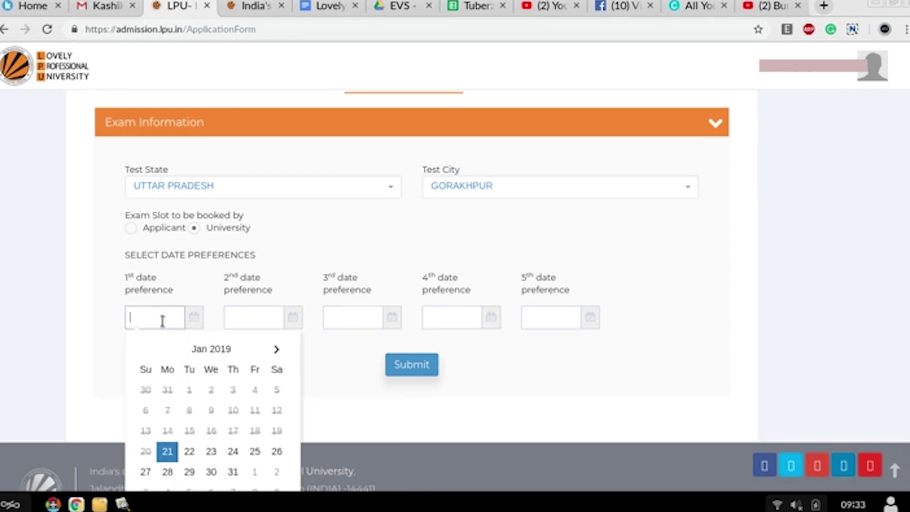
{"action": "left_click", "coordinate": [190, 452]}
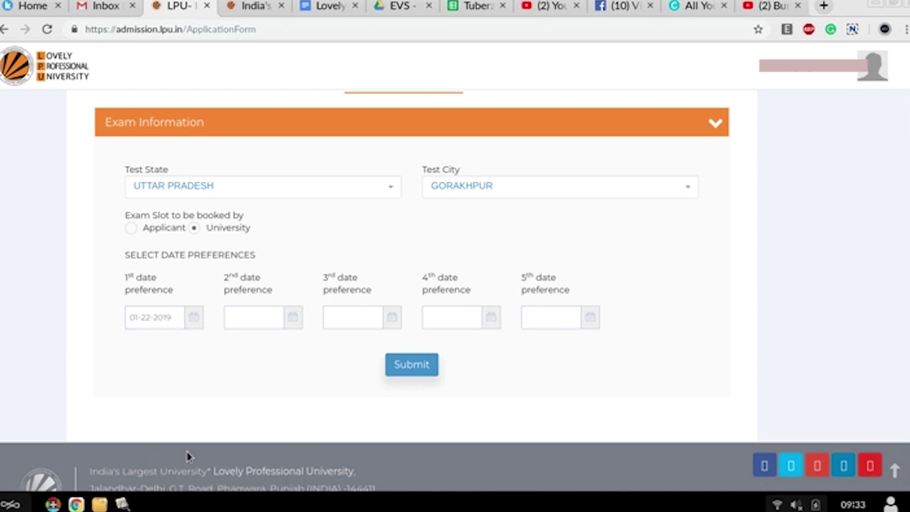
{"action": "left_click", "coordinate": [264, 322]}
{"action": "left_click", "coordinate": [328, 456]}
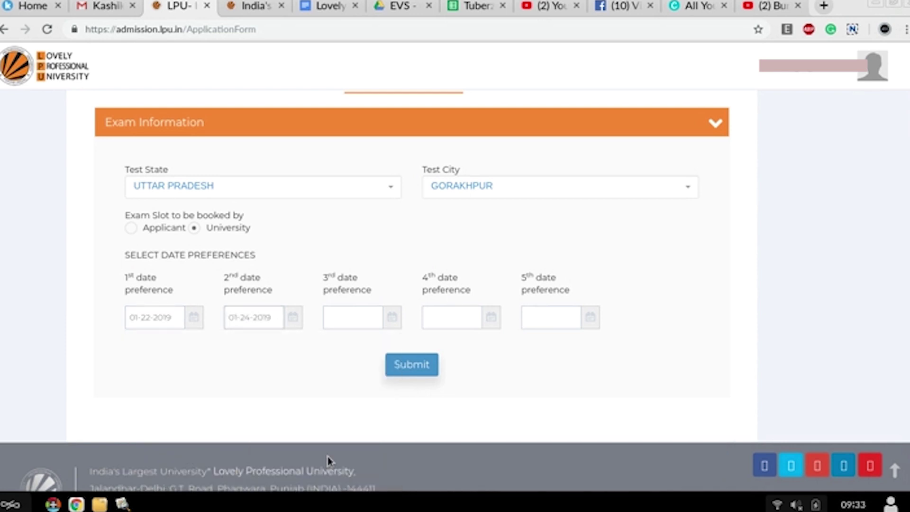
{"action": "left_click", "coordinate": [354, 320]}
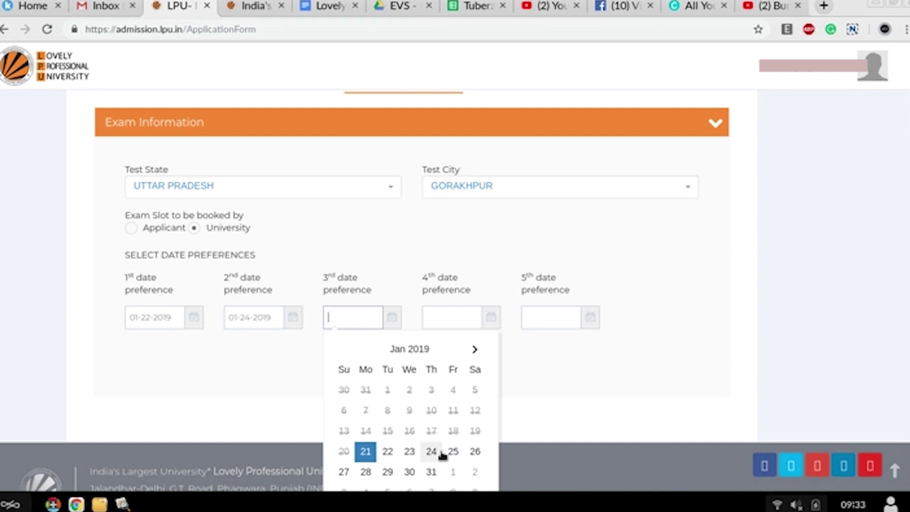
{"action": "left_click", "coordinate": [454, 453]}
{"action": "left_click", "coordinate": [472, 324]}
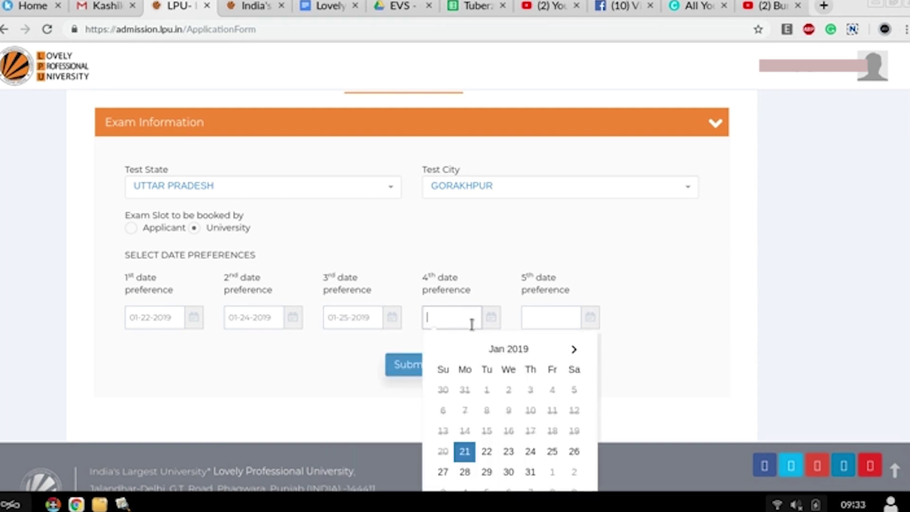
{"action": "left_click", "coordinate": [574, 452]}
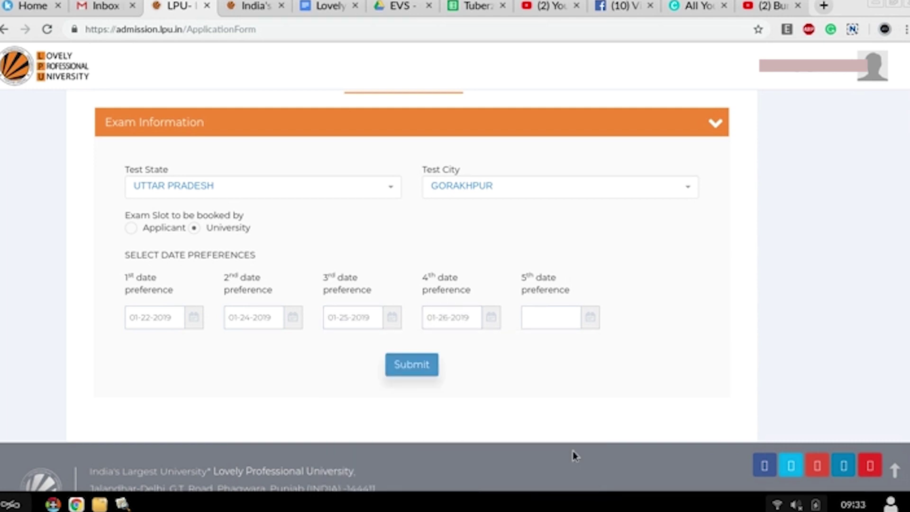
{"action": "left_click", "coordinate": [559, 318]}
{"action": "left_click", "coordinate": [540, 473]}
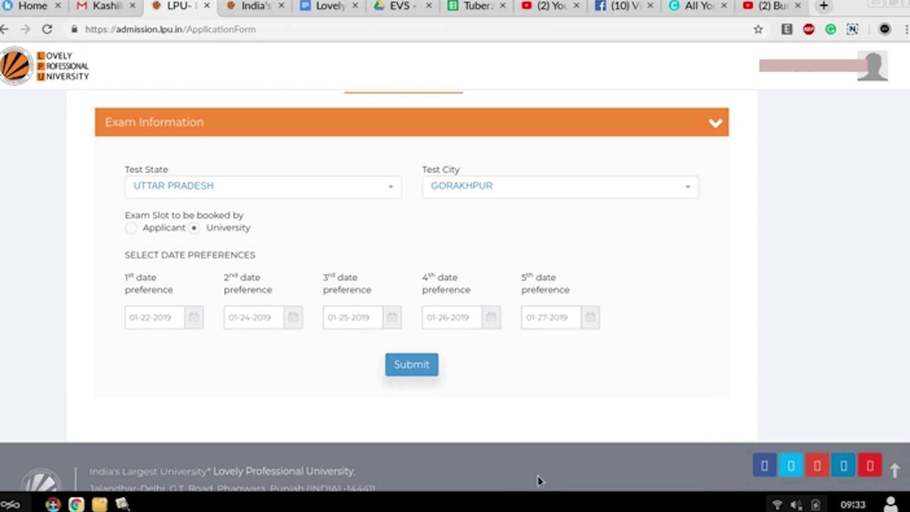
{"action": "left_click", "coordinate": [414, 370]}
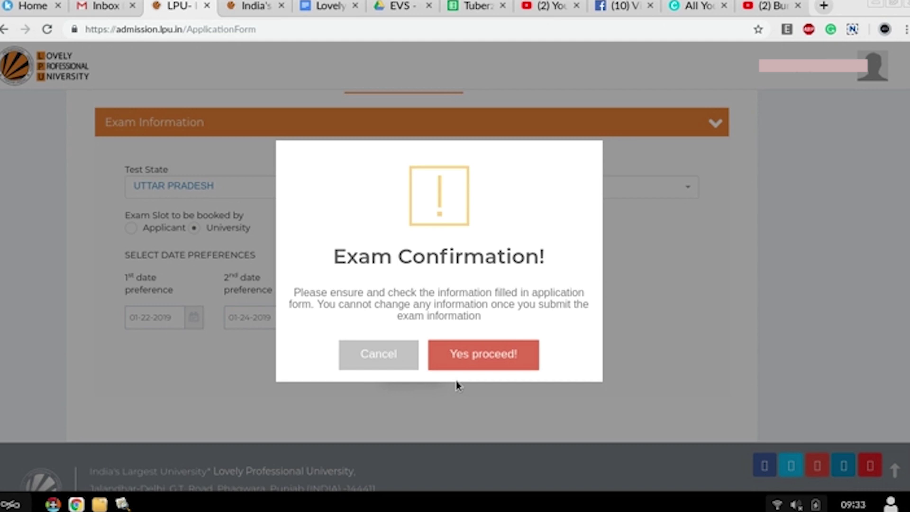
Step: Confirm the exam information with 'Yes proceed!' and continue past the success message
{"action": "left_click", "coordinate": [477, 366]}
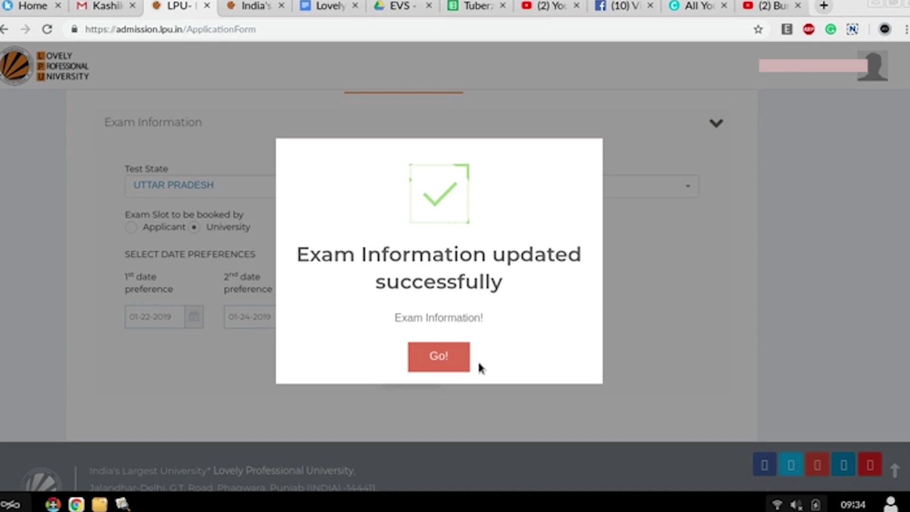
{"action": "left_click", "coordinate": [452, 355]}
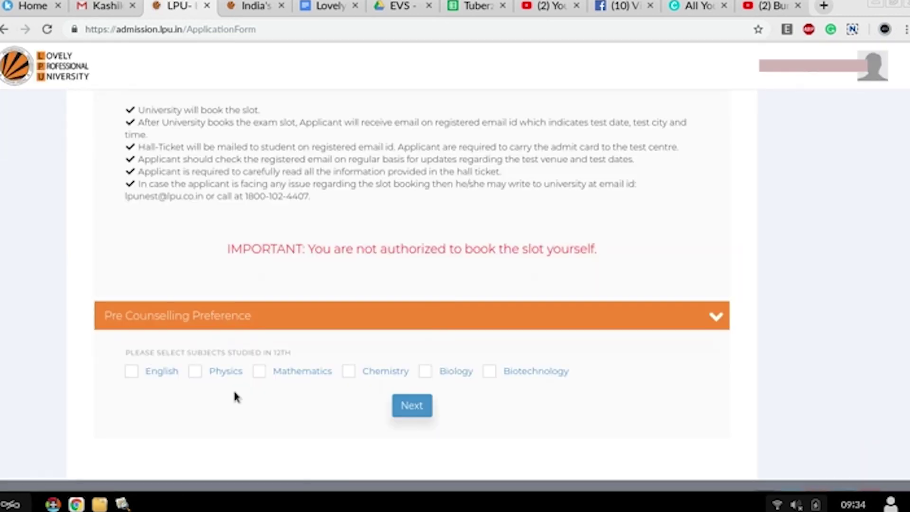
Step: Tick Physics and Mathematics as 12th subjects and reveal the program preference fields
{"action": "left_click", "coordinate": [194, 369]}
{"action": "left_click", "coordinate": [259, 368]}
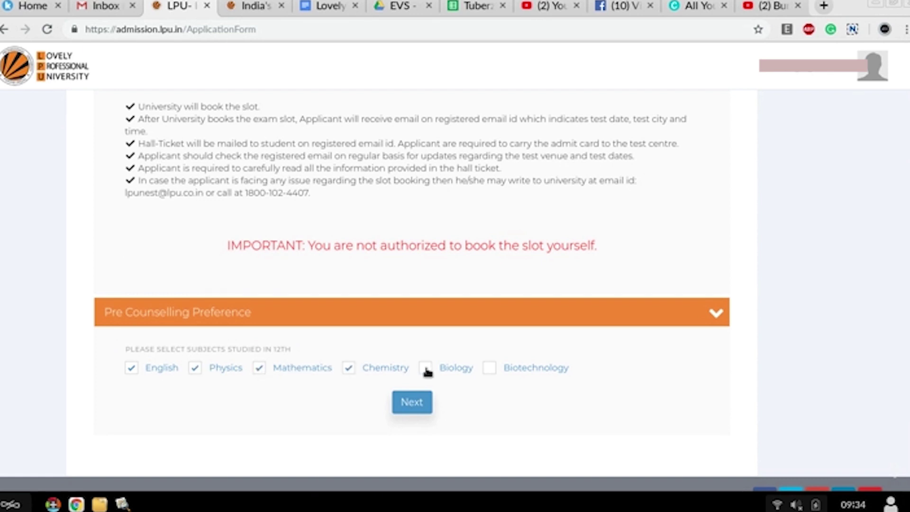
{"action": "left_click", "coordinate": [412, 403]}
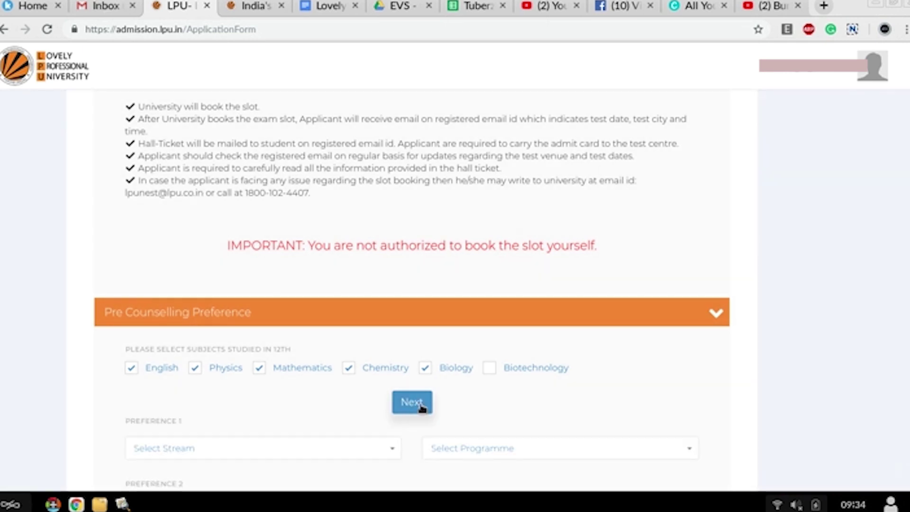
Step: Set Preference 1 to EEE B.Tech and Preference 2 to ME-Mechatronics B.Tech
{"action": "scroll", "coordinate": [422, 408], "scroll_direction": "down", "scroll_amount": 2}
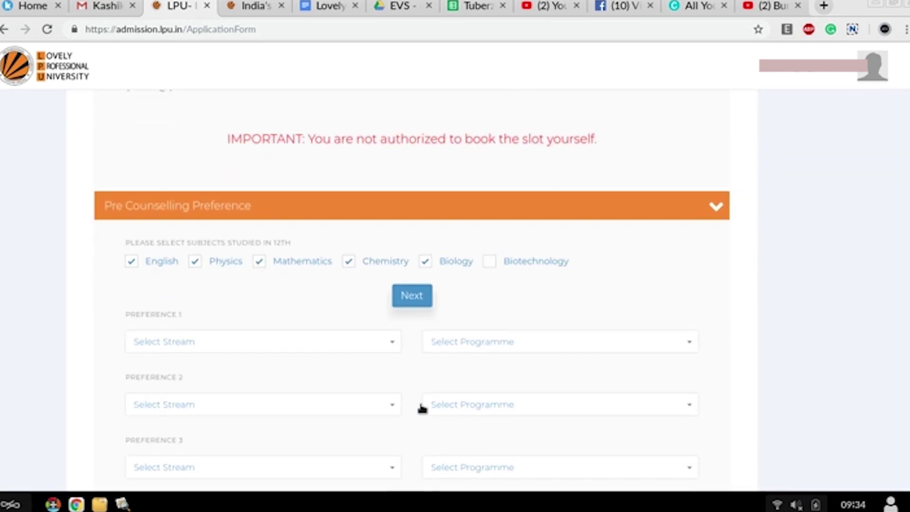
{"action": "left_click", "coordinate": [391, 341]}
{"action": "left_click", "coordinate": [351, 261]}
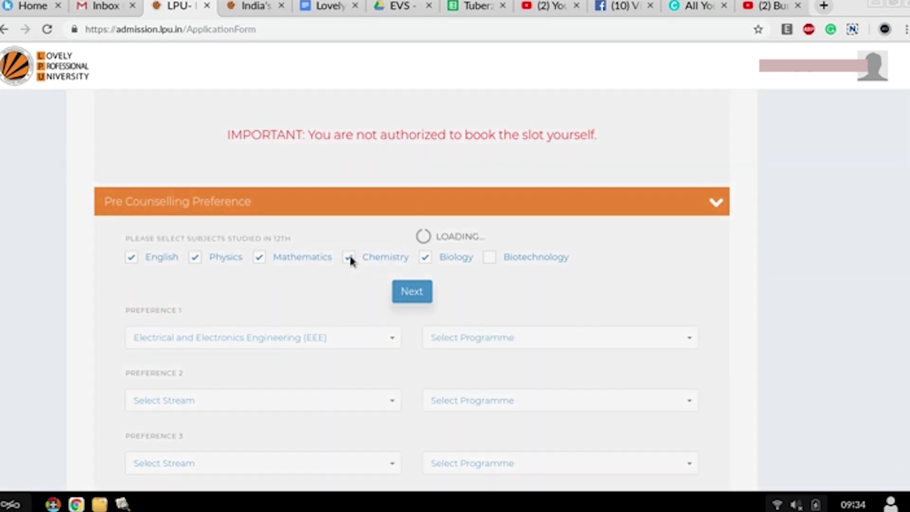
{"action": "left_click", "coordinate": [465, 335]}
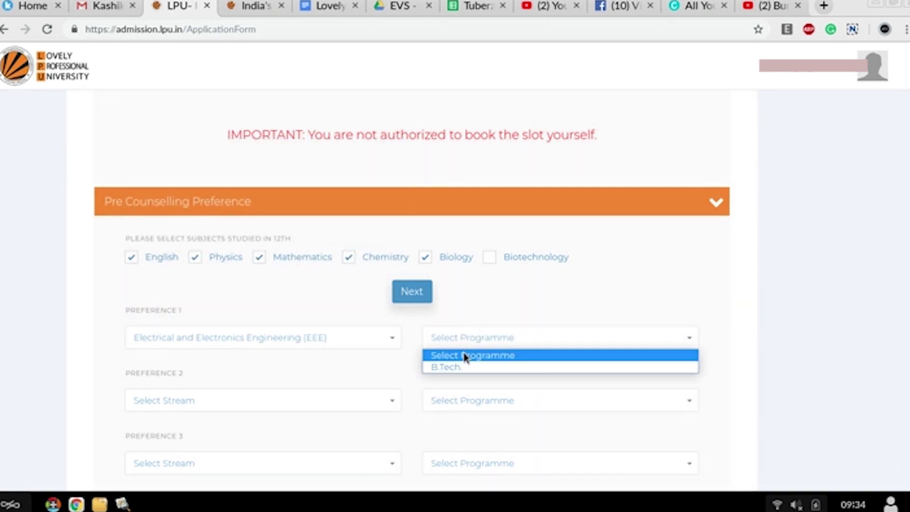
{"action": "left_click", "coordinate": [457, 367]}
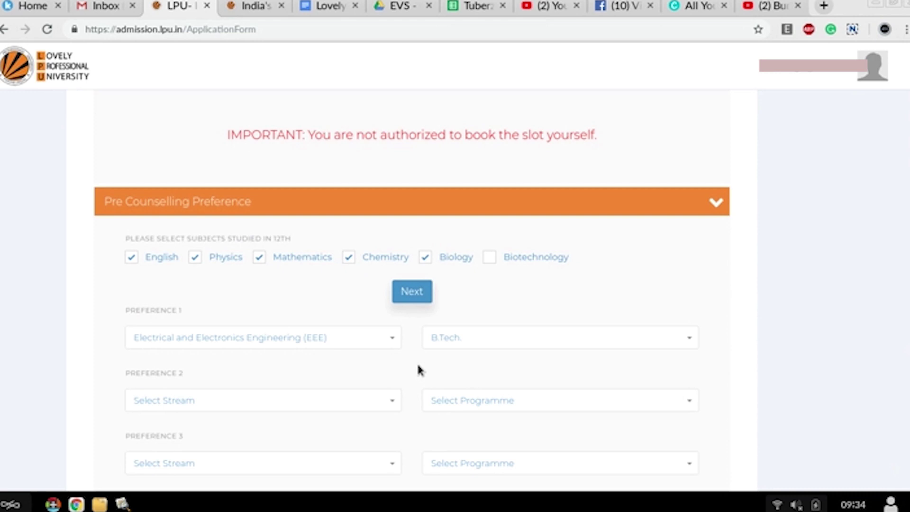
{"action": "left_click", "coordinate": [370, 400]}
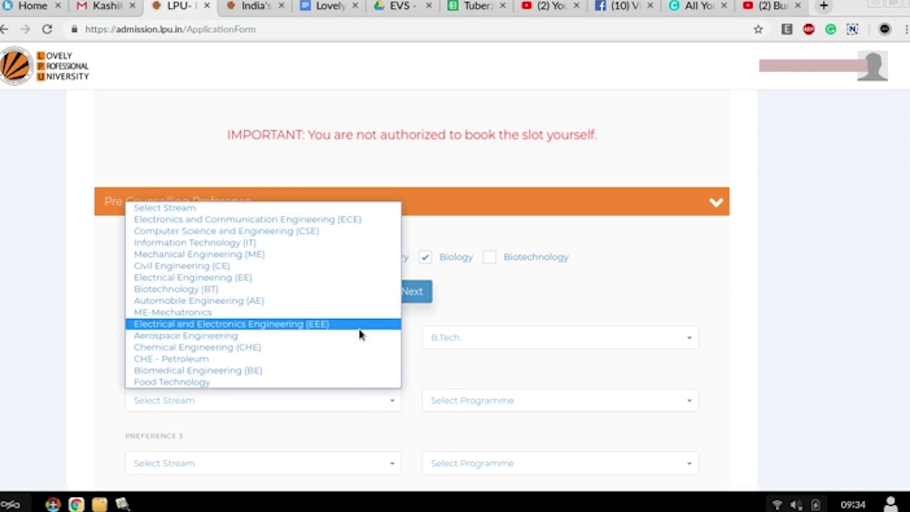
{"action": "left_click", "coordinate": [361, 311]}
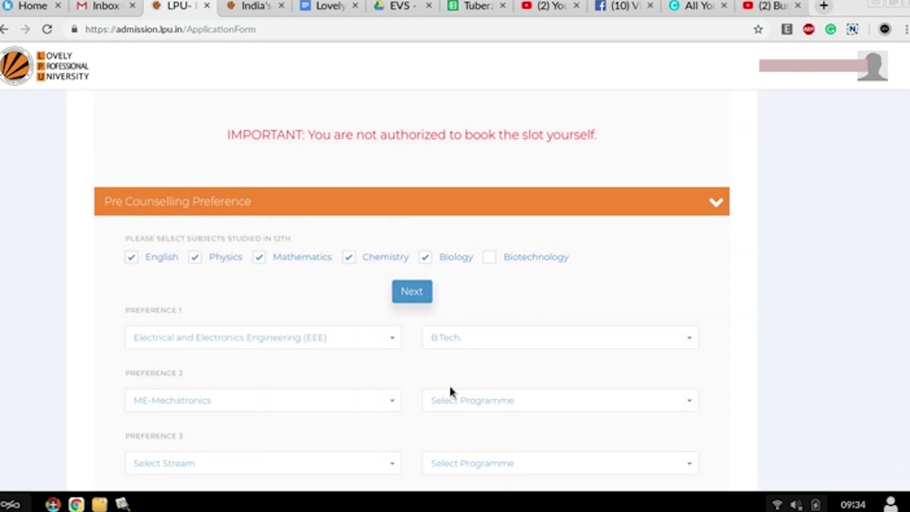
{"action": "left_click", "coordinate": [450, 399]}
{"action": "left_click", "coordinate": [450, 431]}
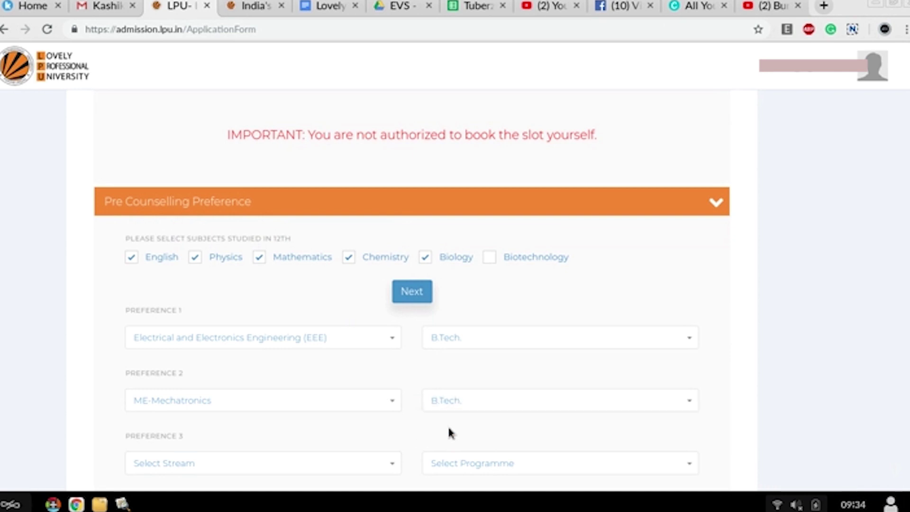
Step: Set Preferences 3–5 to B.Tech in Mechanical, Automobile and Biomedical Engineering
{"action": "scroll", "coordinate": [370, 416], "scroll_direction": "down", "scroll_amount": 3}
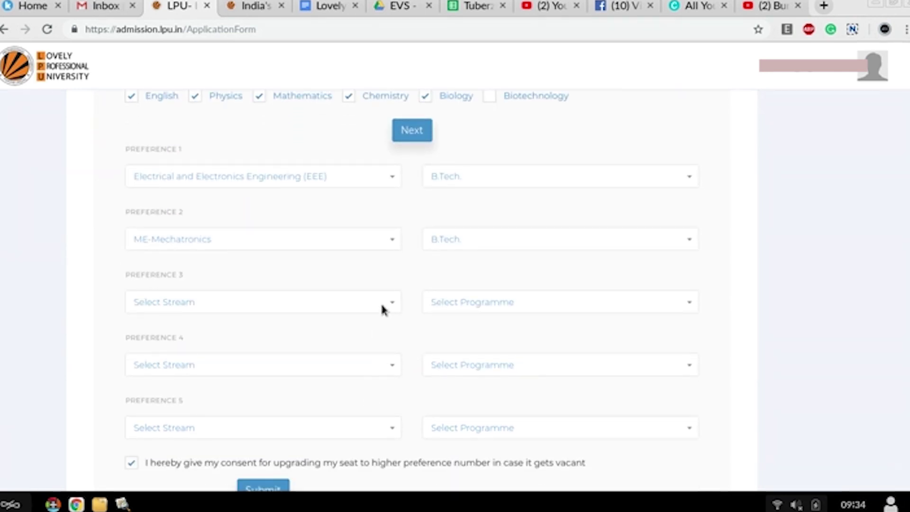
{"action": "left_click", "coordinate": [382, 308]}
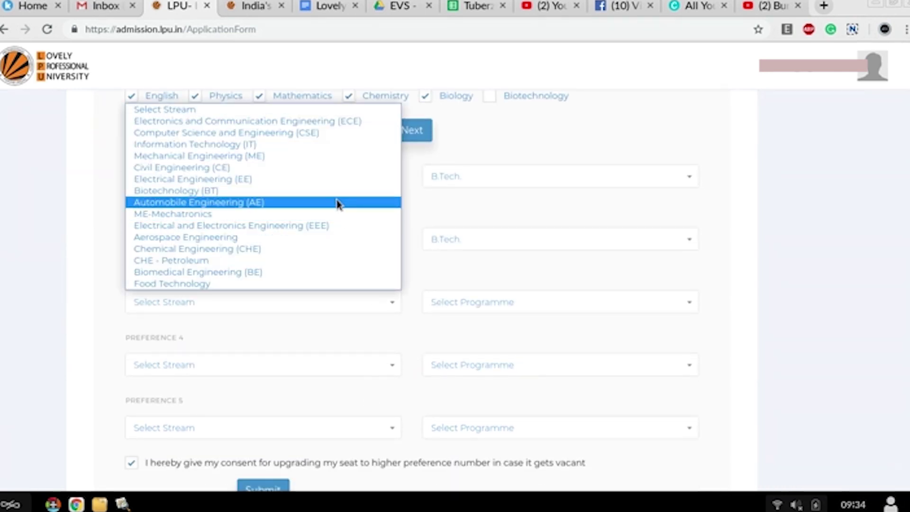
{"action": "left_click", "coordinate": [335, 155]}
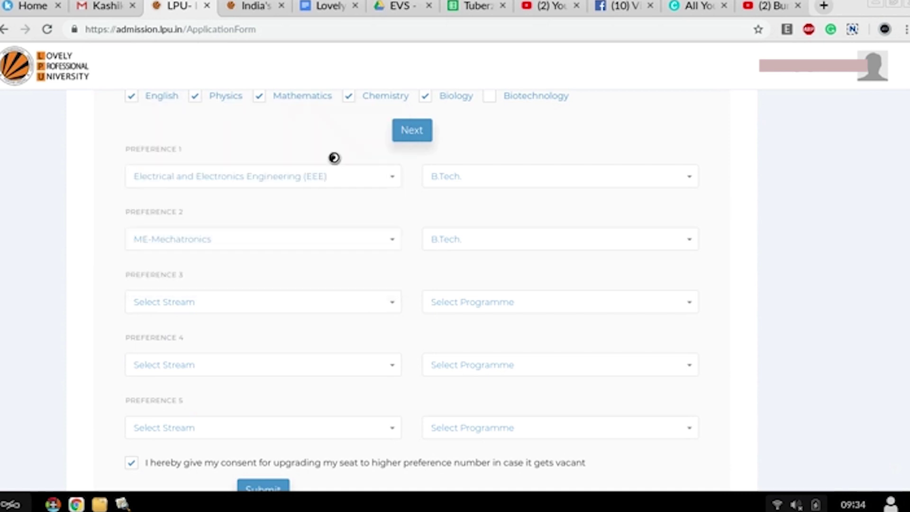
{"action": "left_click", "coordinate": [468, 302]}
{"action": "left_click", "coordinate": [467, 330]}
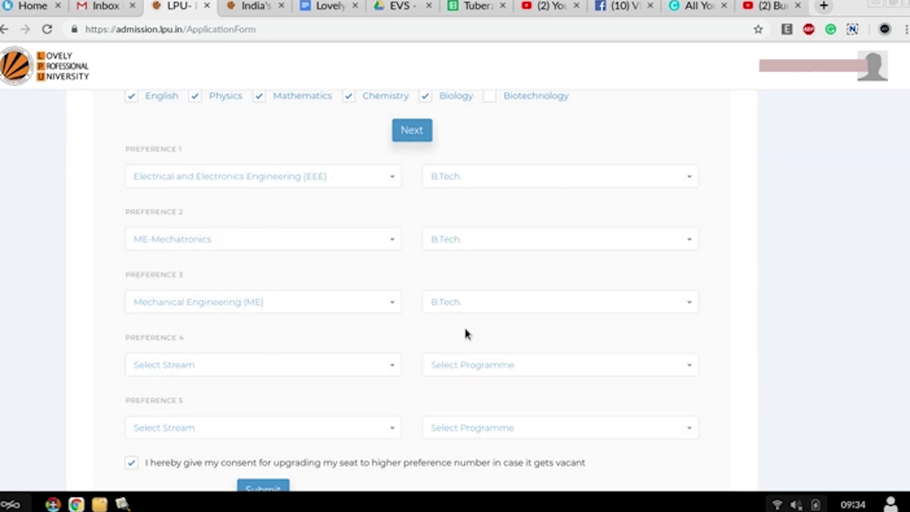
{"action": "left_click", "coordinate": [365, 363]}
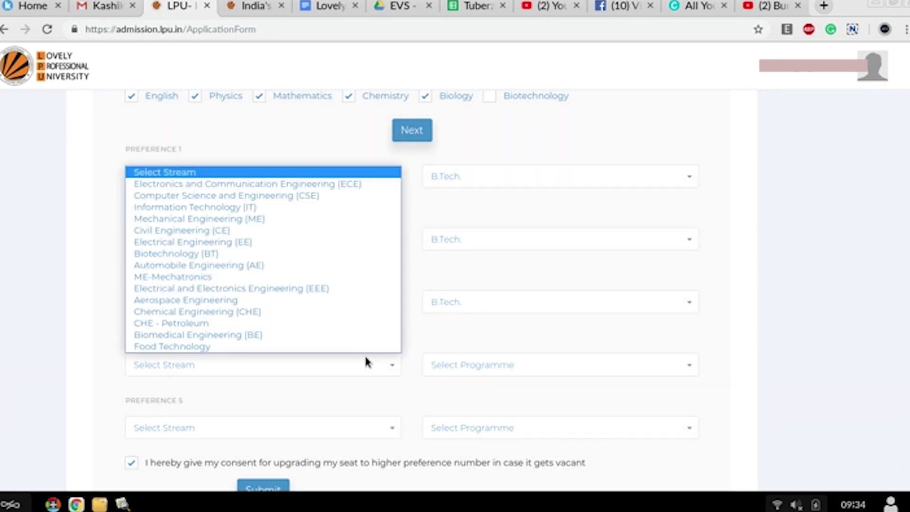
{"action": "left_click", "coordinate": [339, 265]}
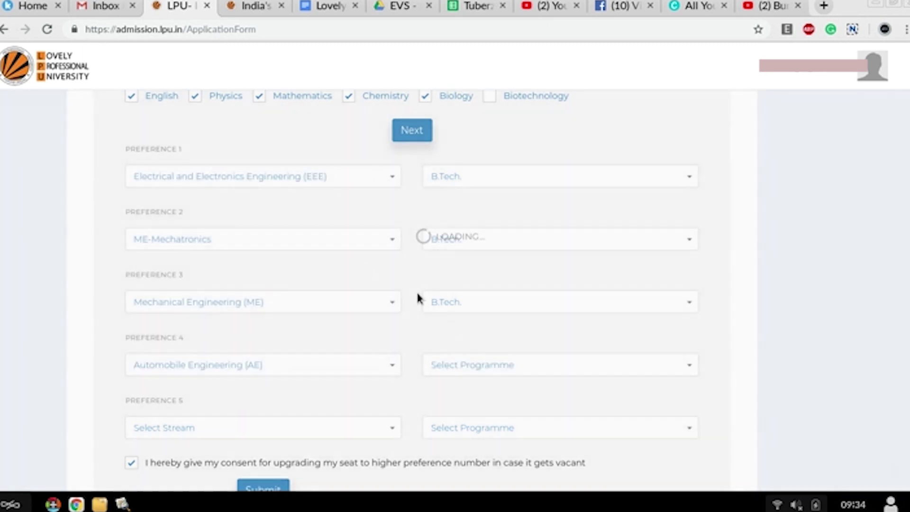
{"action": "left_click", "coordinate": [473, 364]}
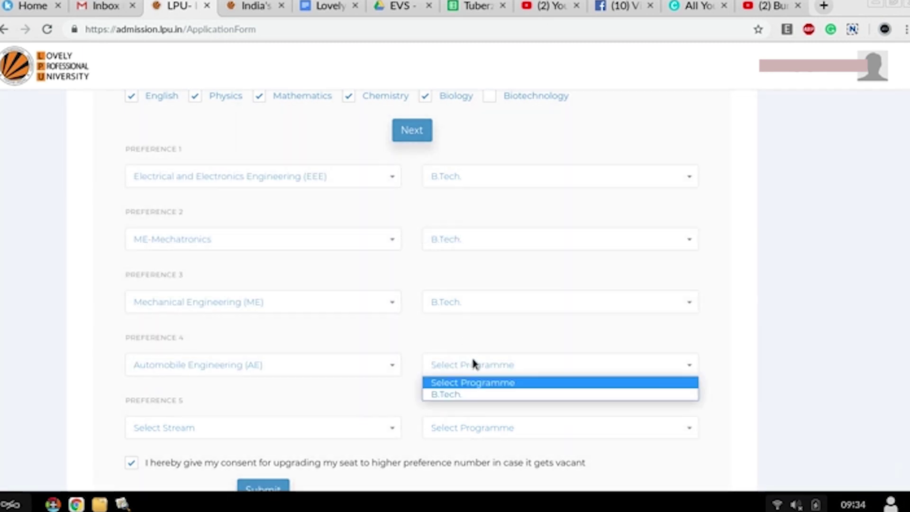
{"action": "left_click", "coordinate": [463, 393]}
{"action": "left_click", "coordinate": [386, 428]}
{"action": "left_click", "coordinate": [376, 397]}
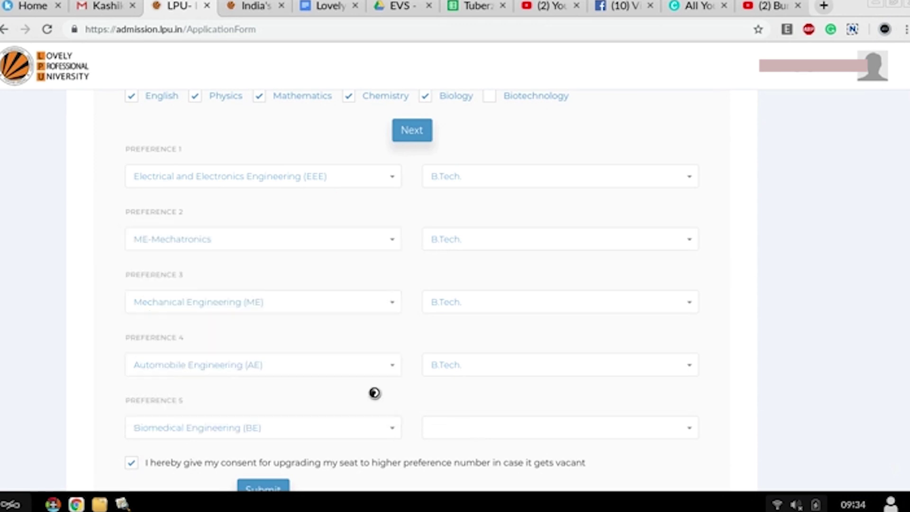
{"action": "left_click", "coordinate": [468, 434]}
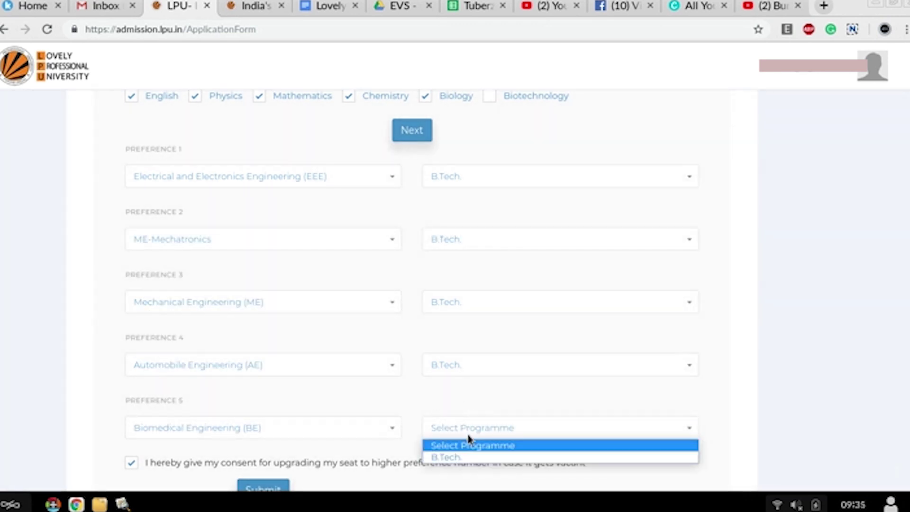
{"action": "left_click", "coordinate": [464, 457]}
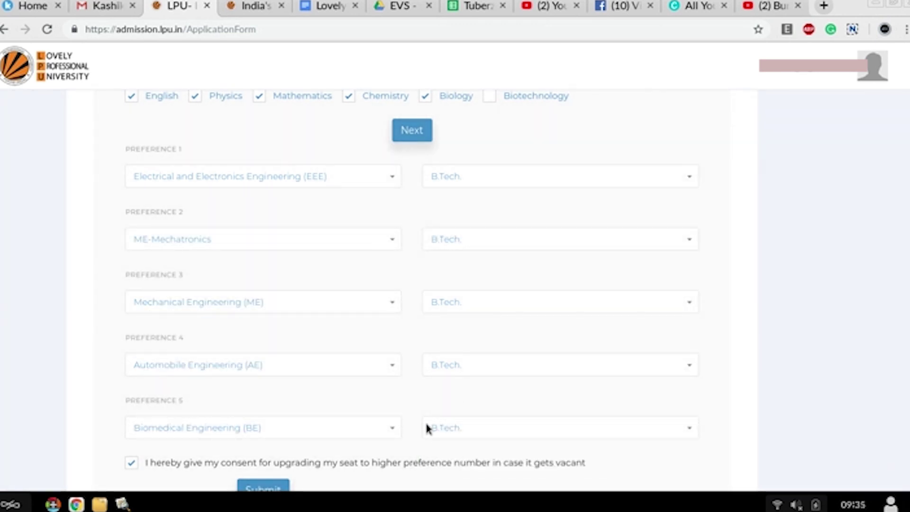
{"action": "scroll", "coordinate": [427, 428], "scroll_direction": "down", "scroll_amount": 3}
Step: Submit the five B.Tech program preferences
{"action": "scroll", "coordinate": [294, 332], "scroll_direction": "down", "scroll_amount": 1}
{"action": "left_click", "coordinate": [262, 298]}
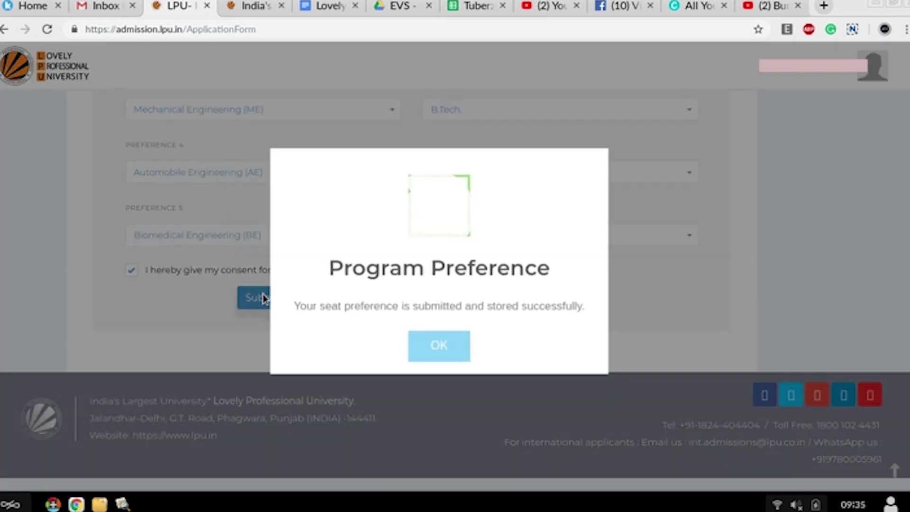